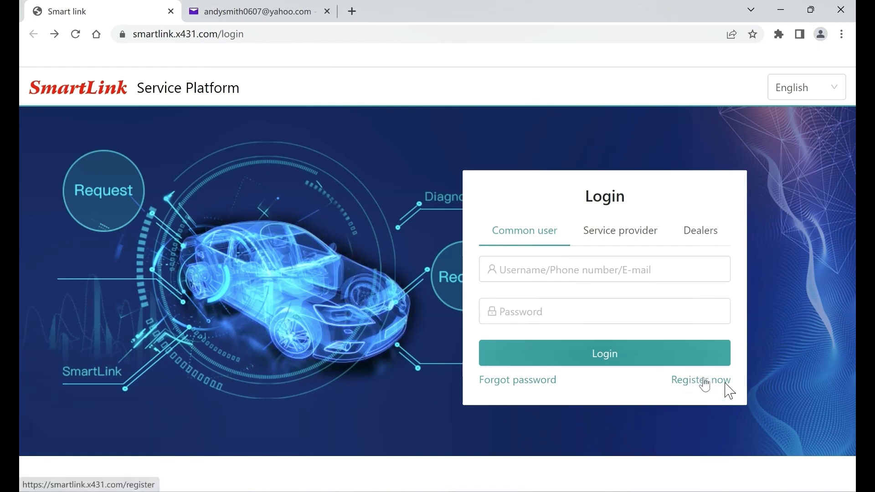
Start a new registration as a Common user and continue to the account information form
{"action": "left_click", "coordinate": [705, 381]}
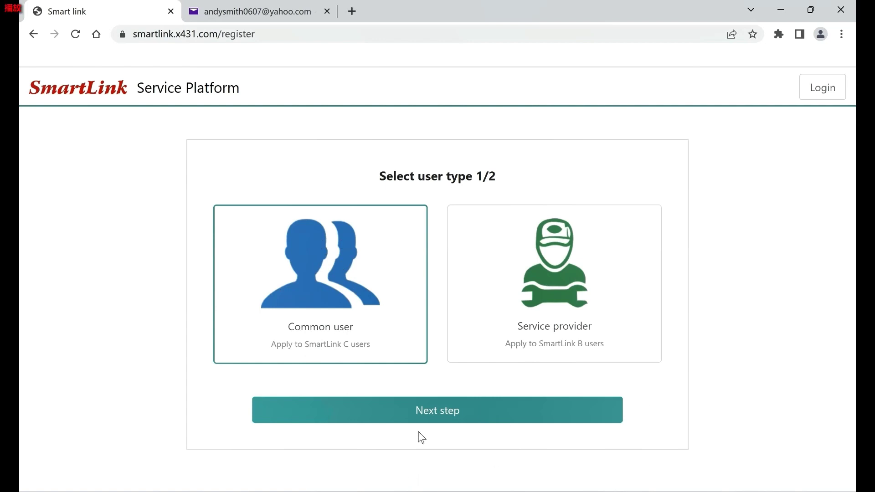
{"action": "left_click", "coordinate": [425, 412]}
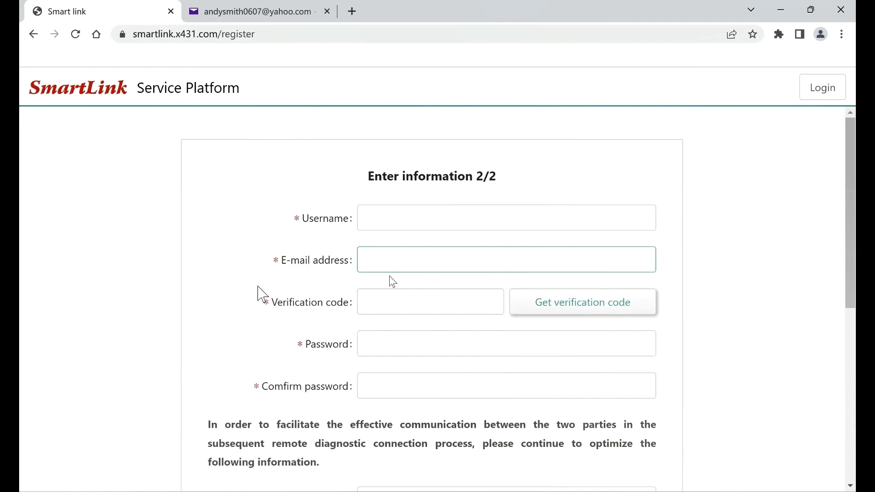
{"action": "left_click", "coordinate": [362, 222]}
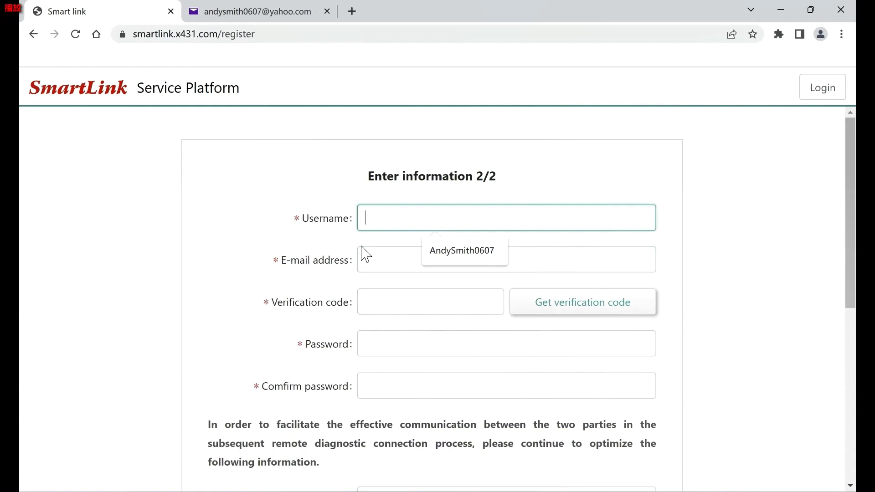
{"action": "left_click", "coordinate": [451, 251]}
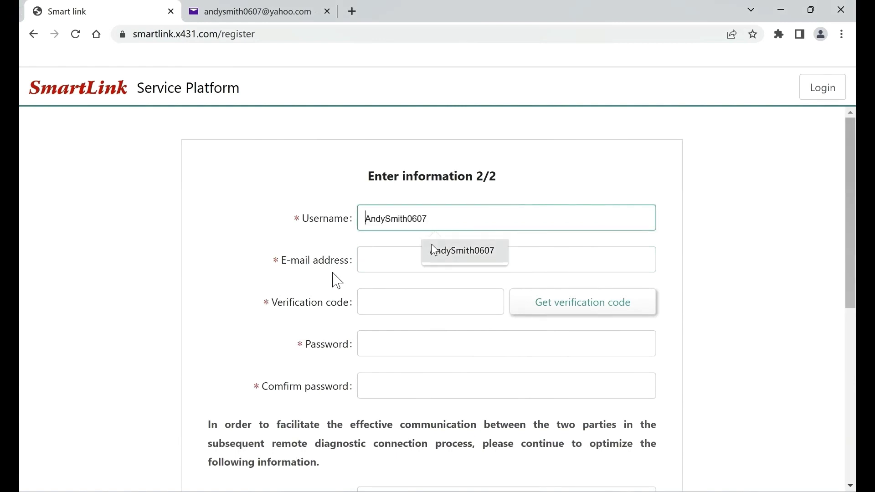
{"action": "left_click", "coordinate": [369, 260]}
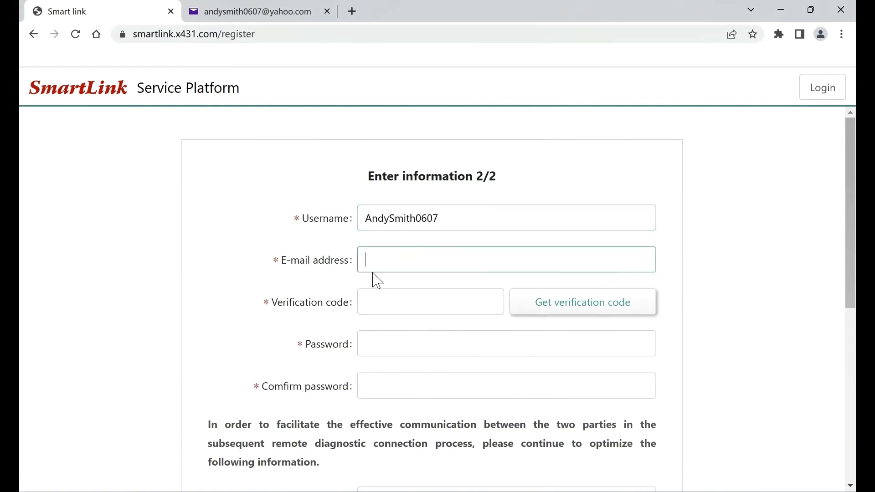
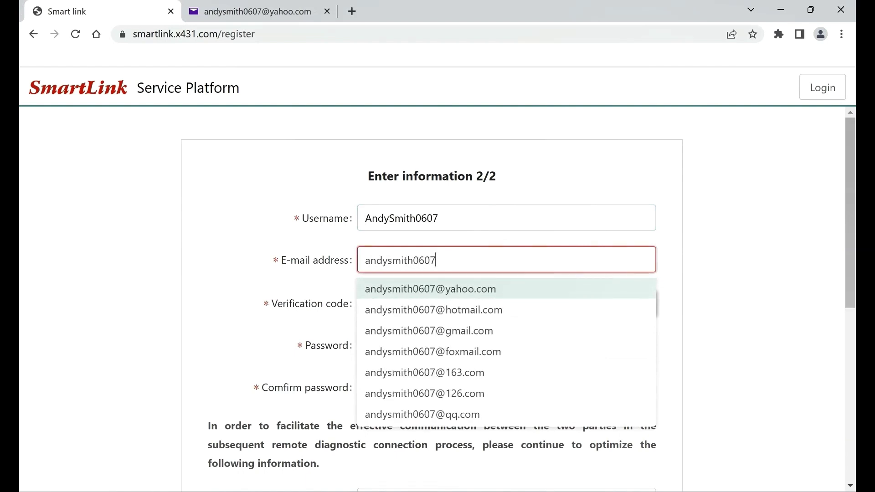
{"action": "left_click", "coordinate": [434, 288]}
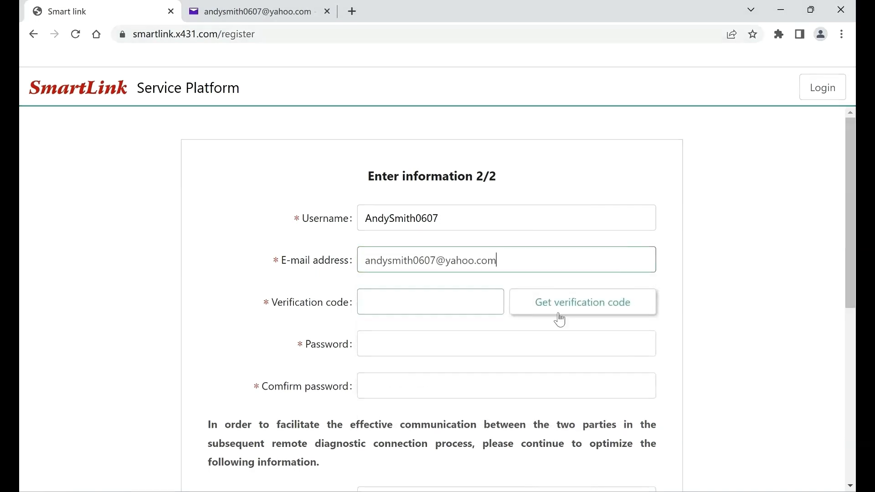
{"action": "left_click", "coordinate": [581, 309]}
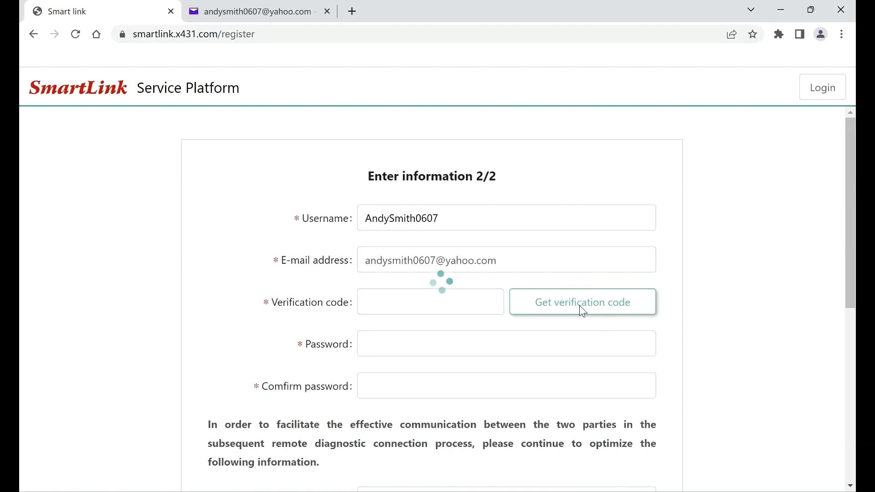
{"action": "left_click", "coordinate": [259, 11]}
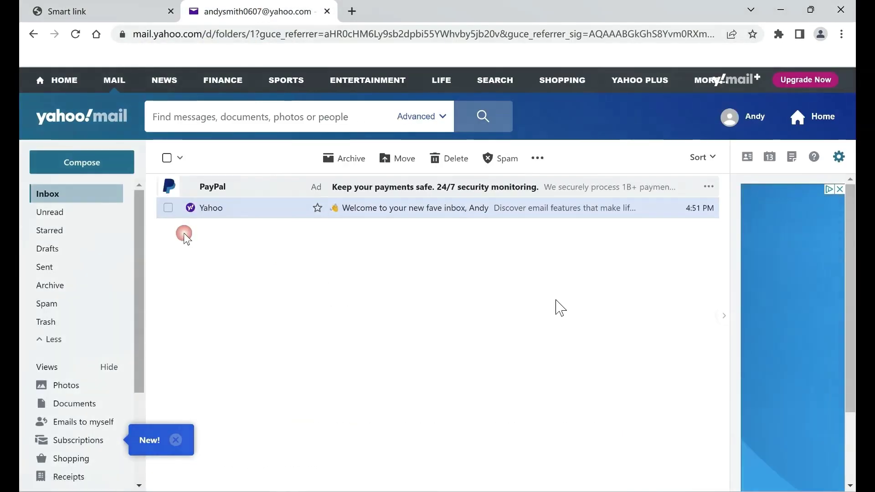
{"action": "left_click", "coordinate": [75, 195]}
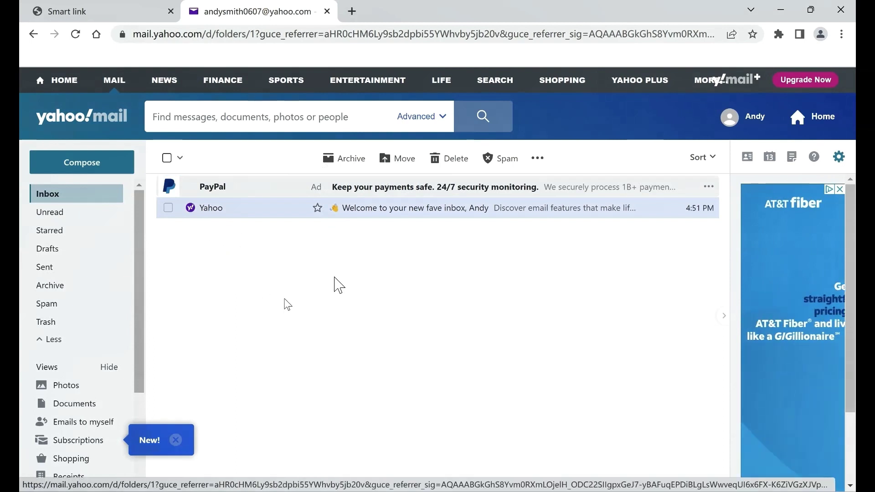
{"action": "left_click", "coordinate": [64, 195]}
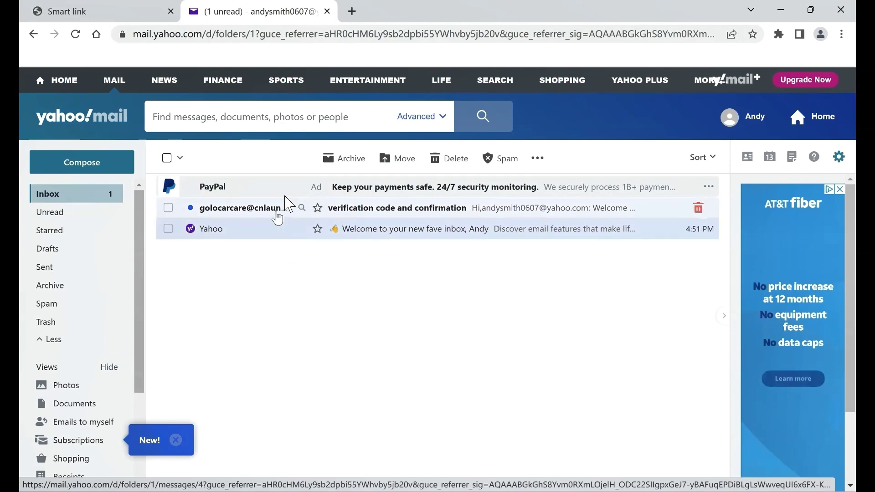
{"action": "left_click", "coordinate": [281, 208]}
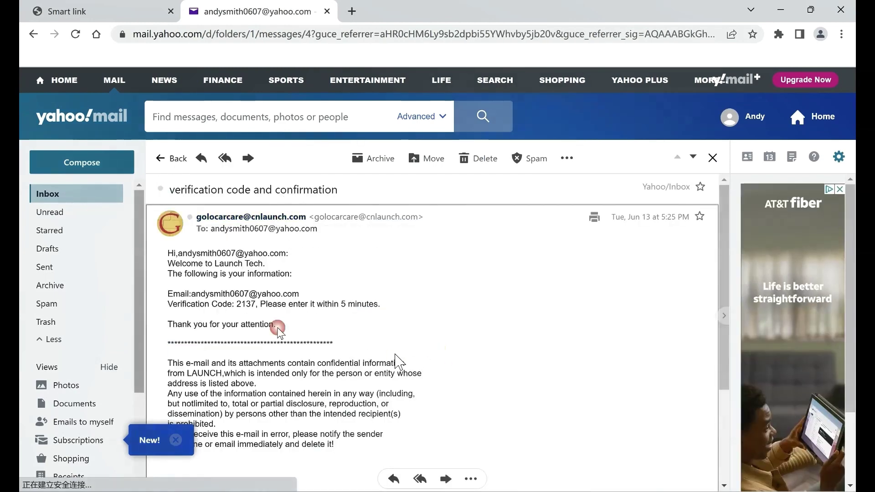
{"action": "double_click", "coordinate": [246, 304]}
{"action": "key", "text": "ctrl+c"}
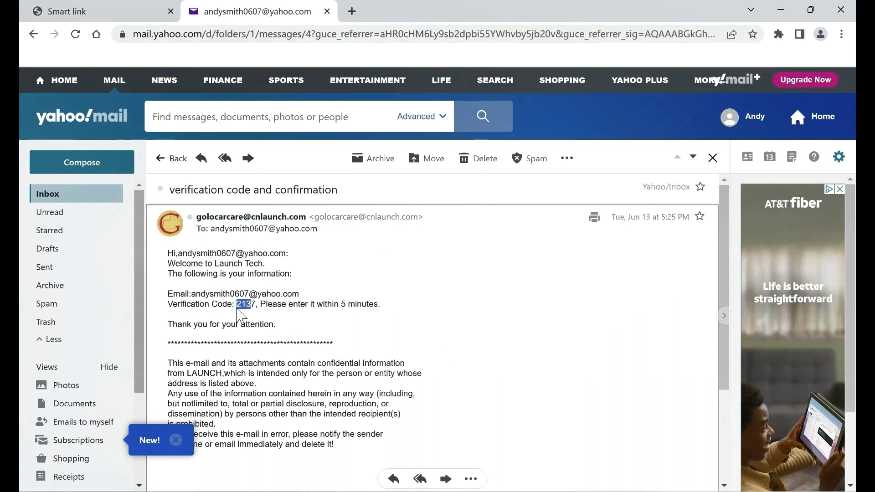
{"action": "left_click", "coordinate": [130, 13]}
{"action": "left_click", "coordinate": [383, 302]}
{"action": "key", "text": "ctrl+v"}
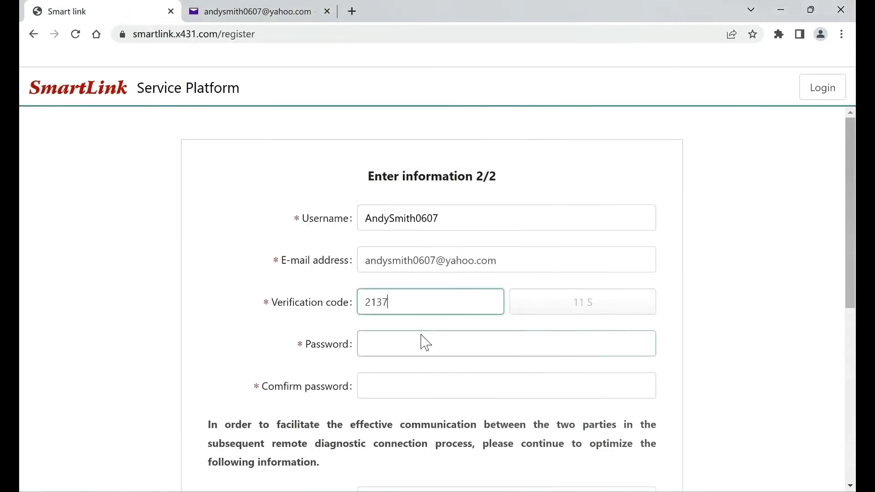
Enter and confirm the account password
{"action": "left_click", "coordinate": [420, 344]}
{"action": "type", "text": "aa"}
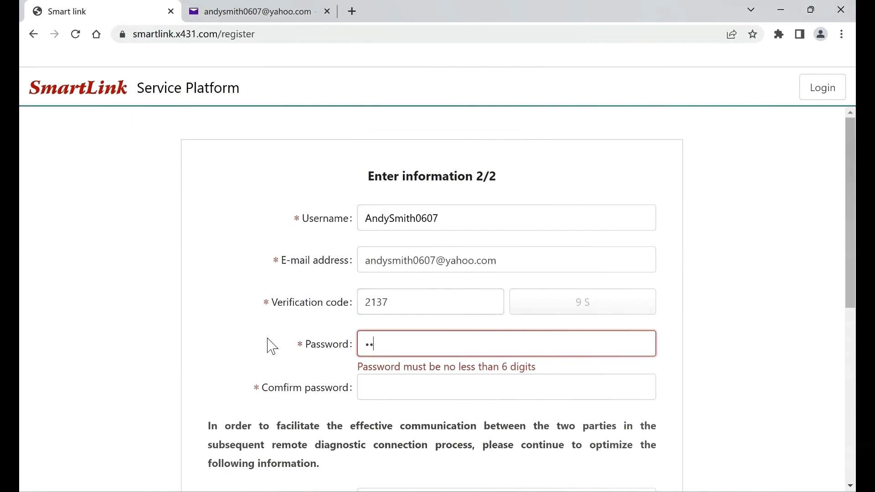
{"action": "key", "text": "BackSpace"}
{"action": "key", "text": "BackSpace"}
{"action": "type", "text": "******"}
{"action": "type", "text": "**"}
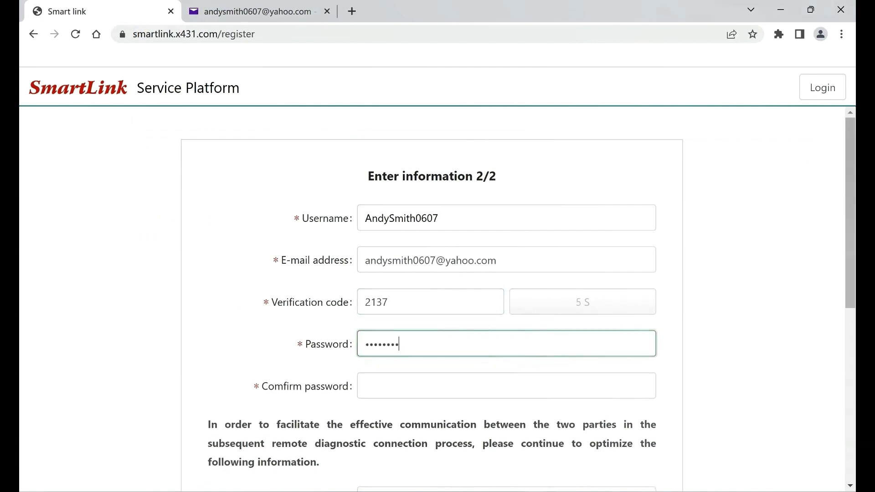
{"action": "type", "text": "****"}
{"action": "key", "text": "Tab"}
{"action": "type", "text": "*"}
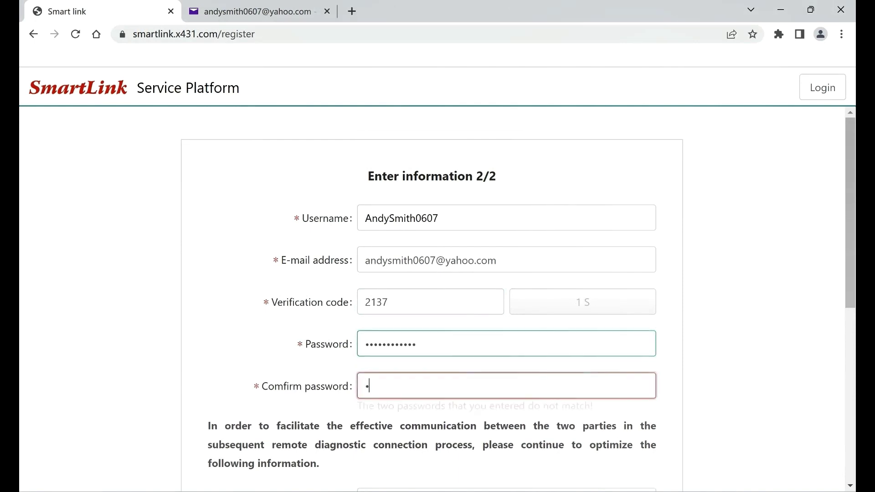
{"action": "type", "text": "***"}
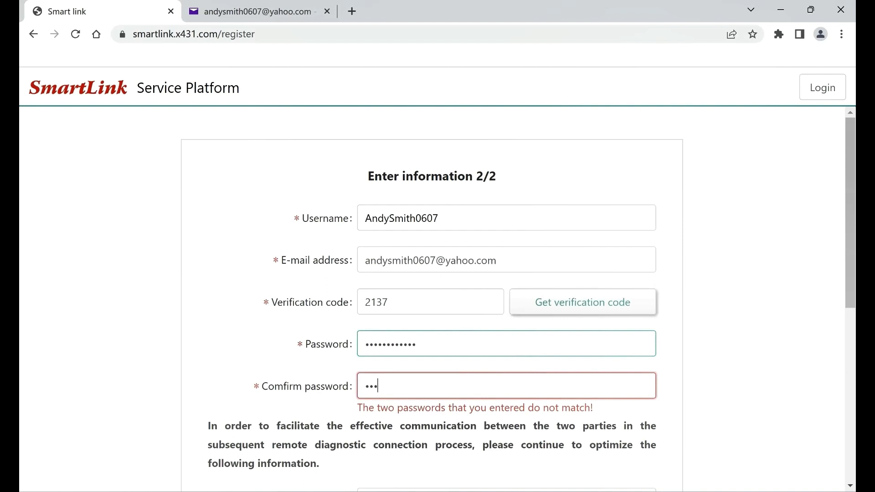
{"action": "type", "text": "******"}
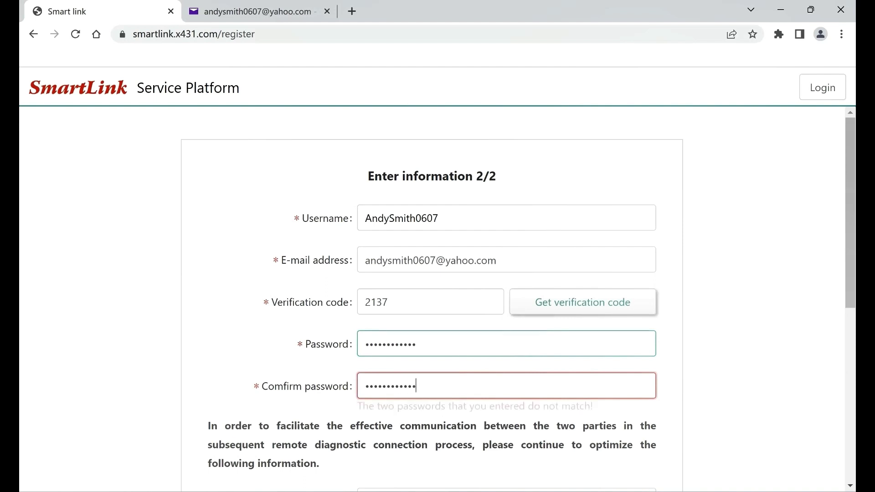
{"action": "type", "text": "**"}
{"action": "scroll", "coordinate": [400, 340], "scroll_direction": "down", "scroll_amount": 1}
{"action": "scroll", "coordinate": [397, 340], "scroll_direction": "down", "scroll_amount": 2}
{"action": "key", "text": "Tab"}
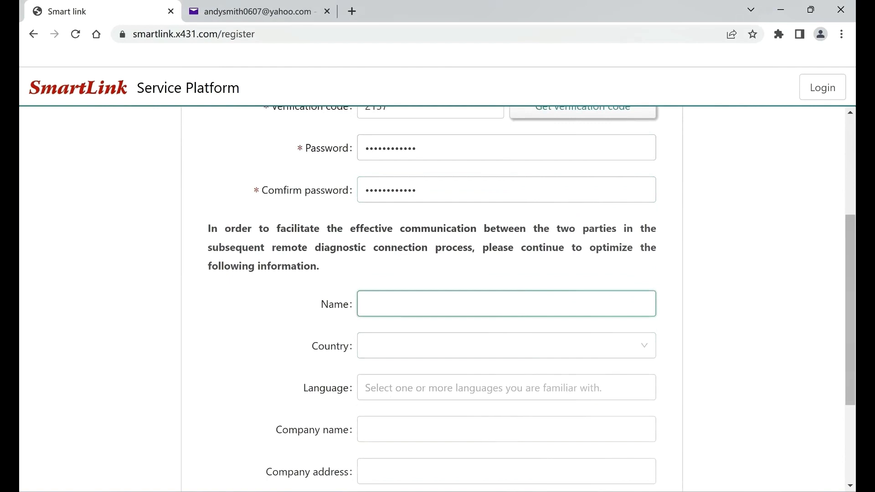
Set country to United States and language to English, accept the protocol, and submit
{"action": "left_click", "coordinate": [420, 346]}
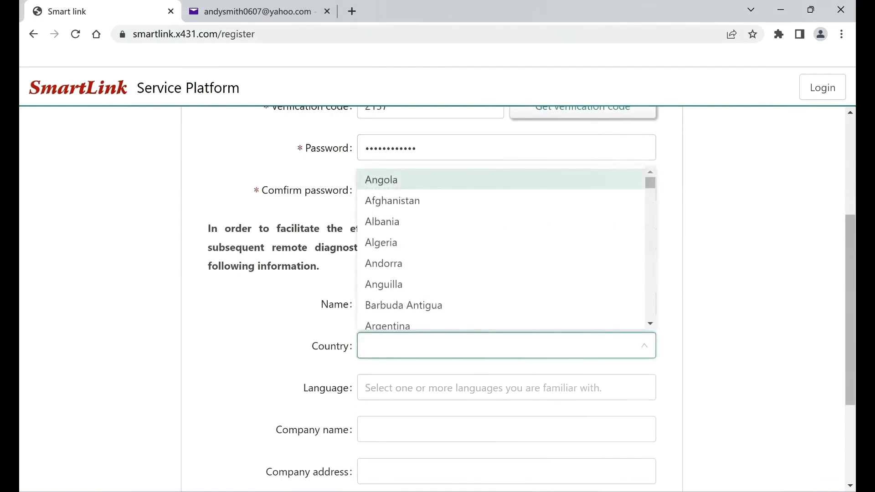
{"action": "type", "text": "u"}
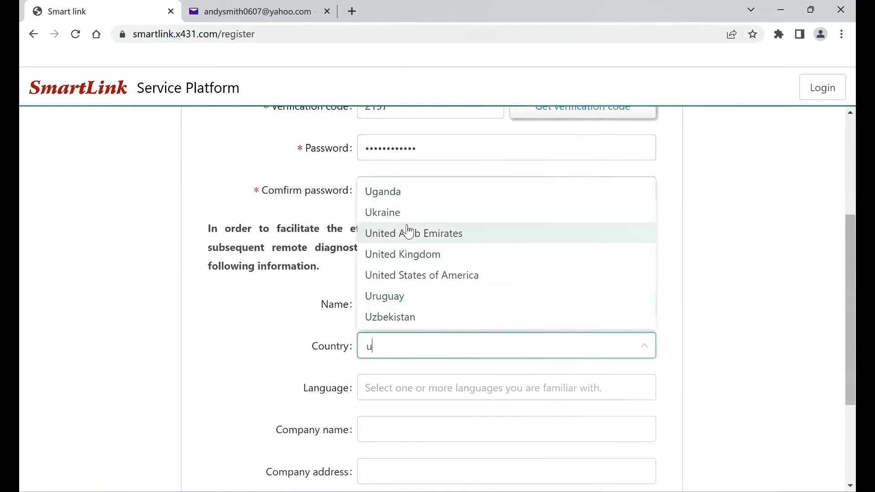
{"action": "left_click", "coordinate": [425, 276]}
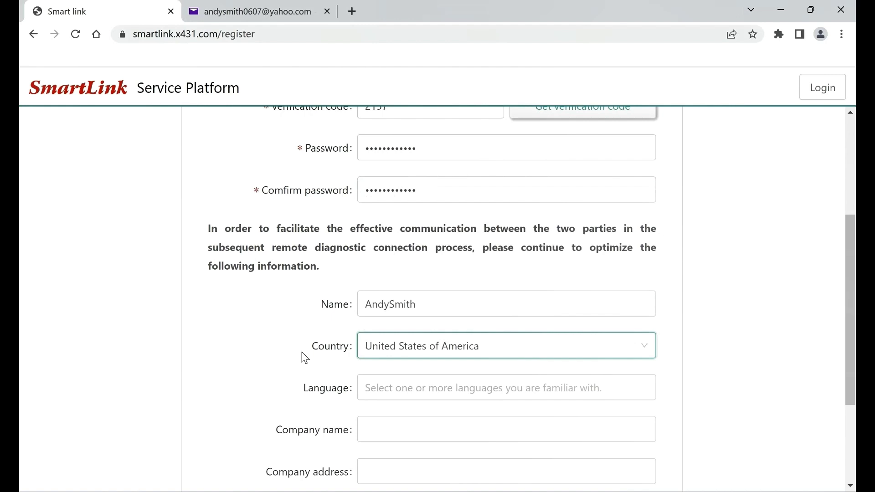
{"action": "scroll", "coordinate": [309, 393], "scroll_direction": "down", "scroll_amount": 1}
{"action": "left_click", "coordinate": [410, 323]}
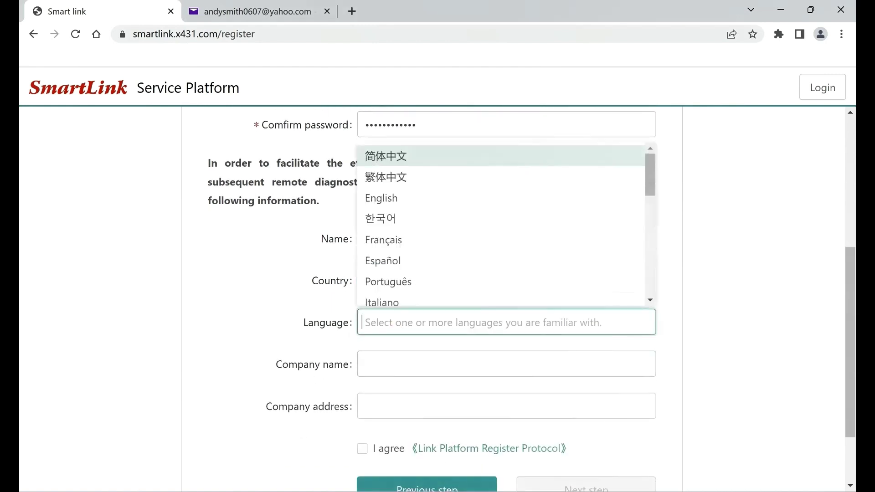
{"action": "left_click", "coordinate": [384, 196]}
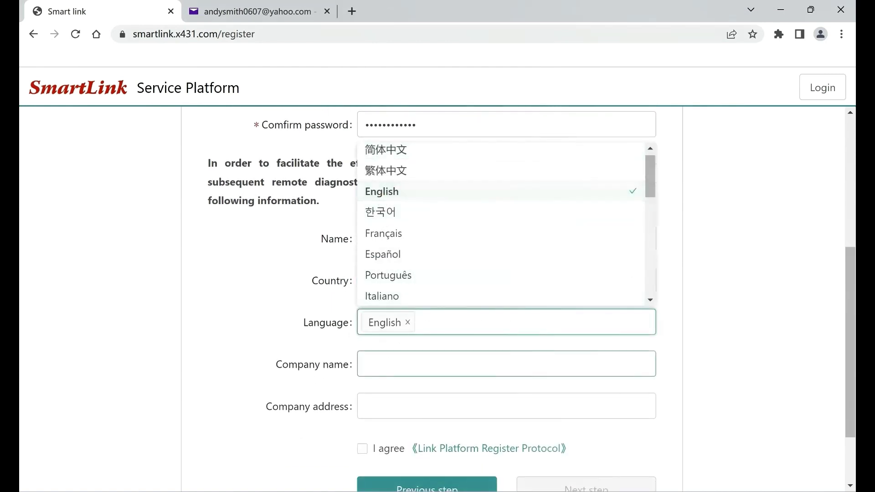
{"action": "left_click", "coordinate": [479, 364]}
{"action": "scroll", "coordinate": [272, 339], "scroll_direction": "down", "scroll_amount": 1}
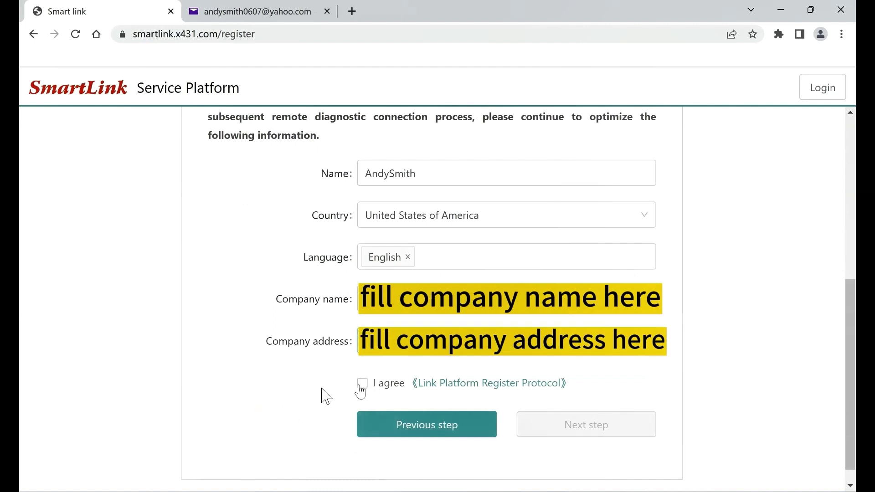
{"action": "left_click", "coordinate": [362, 383]}
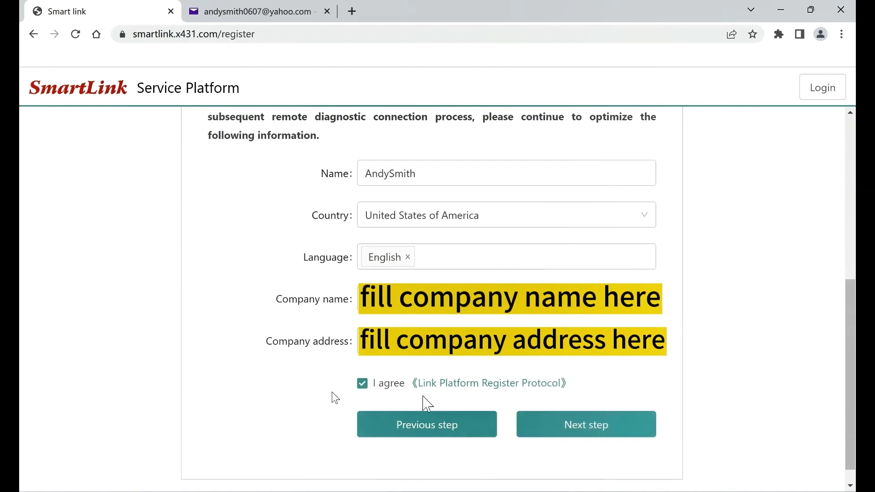
{"action": "left_click", "coordinate": [577, 425]}
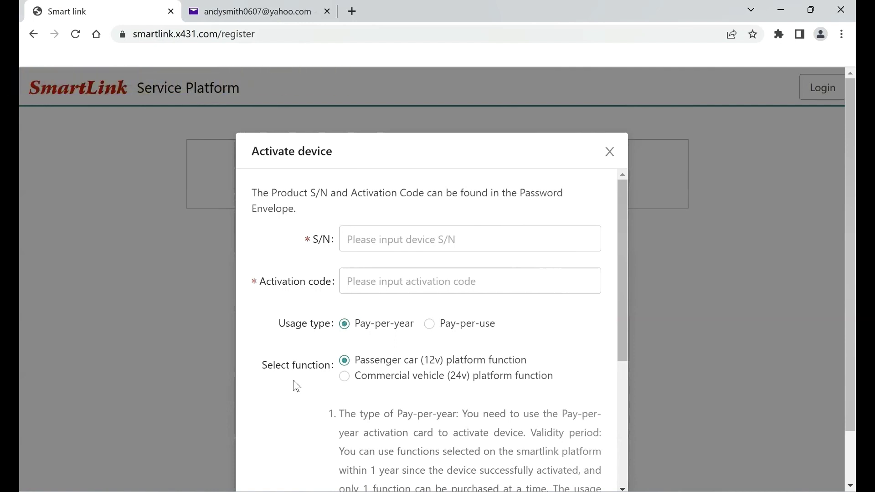
{"action": "left_click", "coordinate": [369, 276]}
{"action": "left_click", "coordinate": [506, 237]}
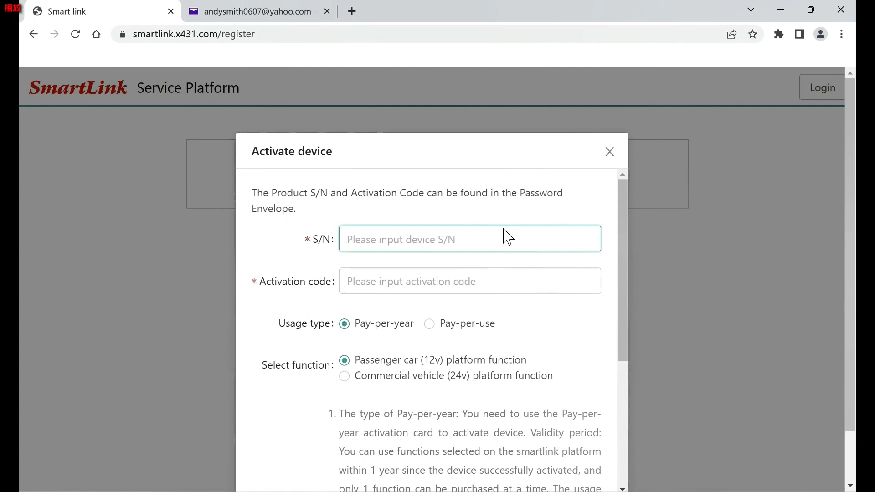
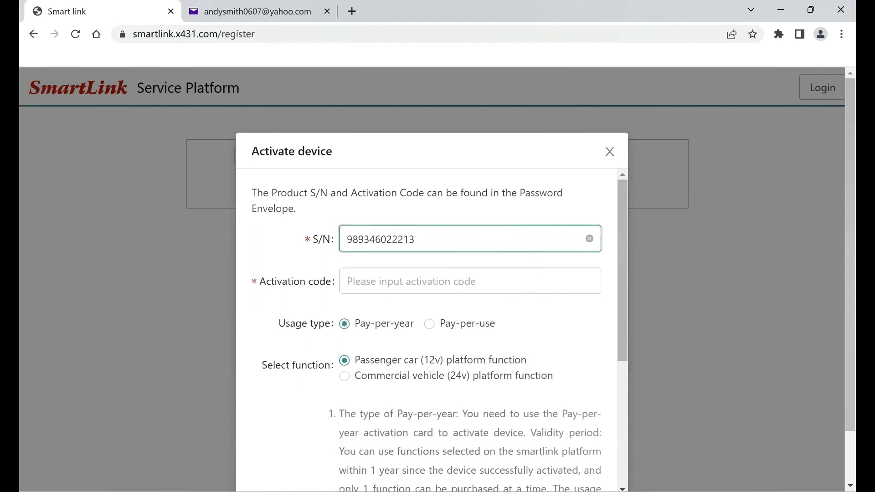
{"action": "key", "text": "Tab"}
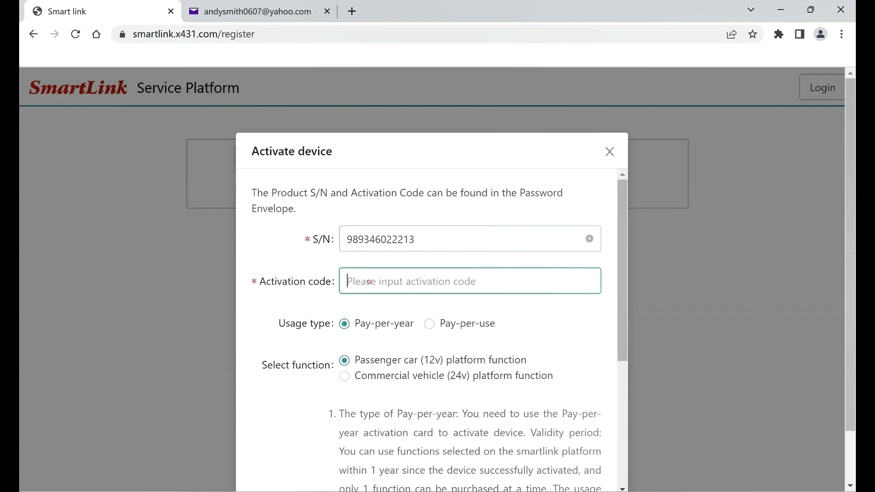
{"action": "mouse_move", "coordinate": [470, 280]}
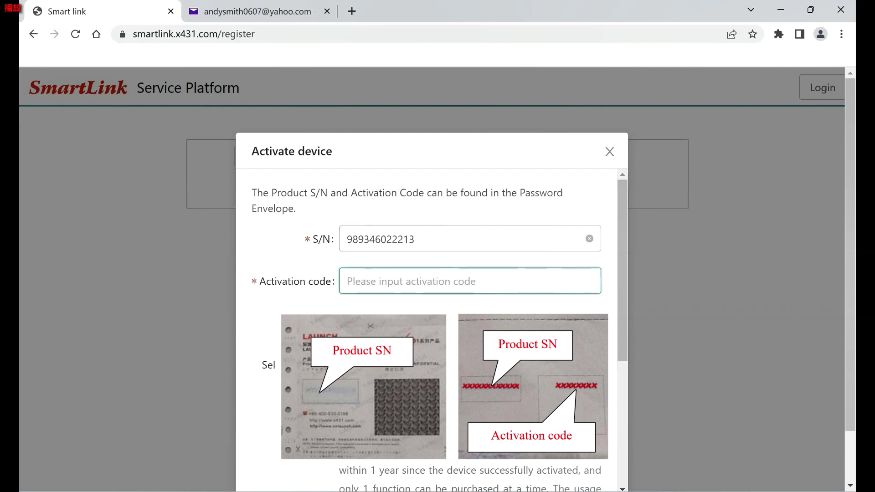
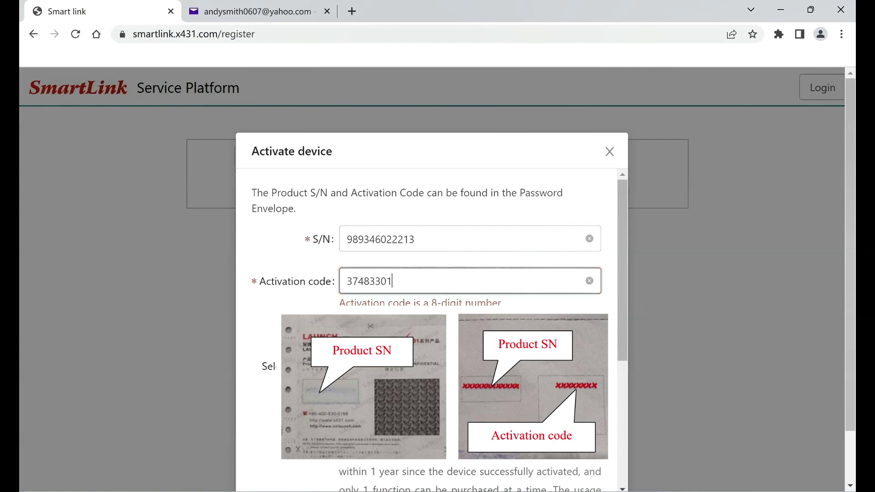
{"action": "left_click", "coordinate": [431, 323]}
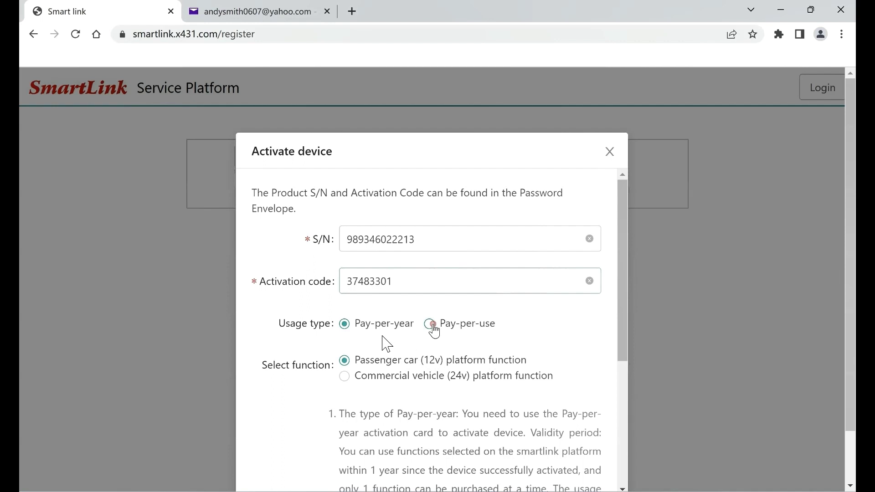
{"action": "left_click", "coordinate": [431, 325]}
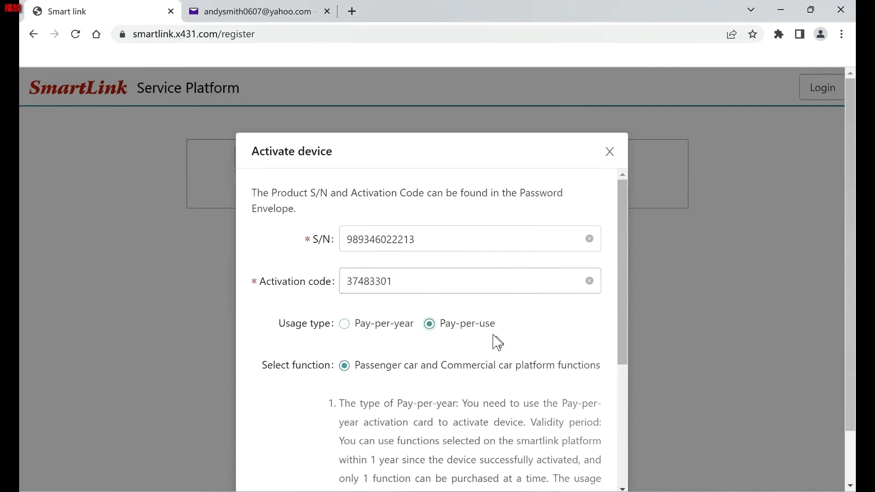
{"action": "scroll", "coordinate": [498, 341], "scroll_direction": "down", "scroll_amount": 2}
{"action": "scroll", "coordinate": [496, 335], "scroll_direction": "up", "scroll_amount": 1}
{"action": "scroll", "coordinate": [496, 336], "scroll_direction": "down", "scroll_amount": 4}
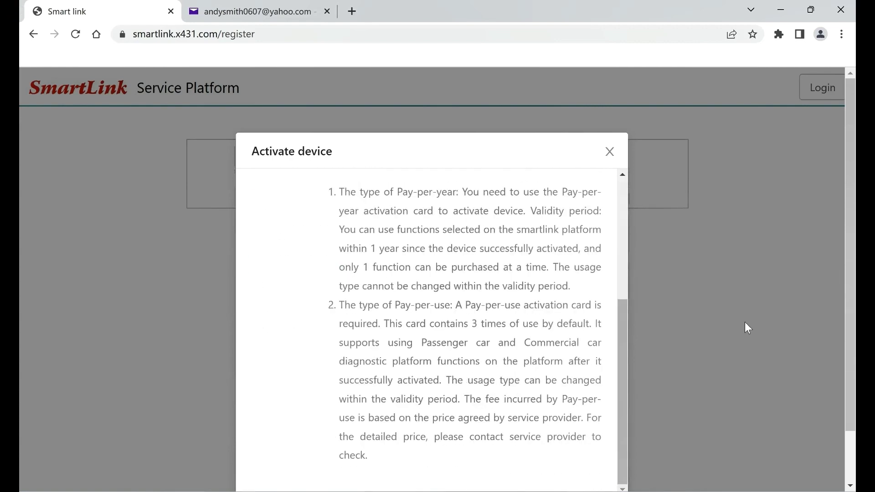
{"action": "left_click_drag", "start_coordinate": [848, 365], "coordinate": [850, 420]}
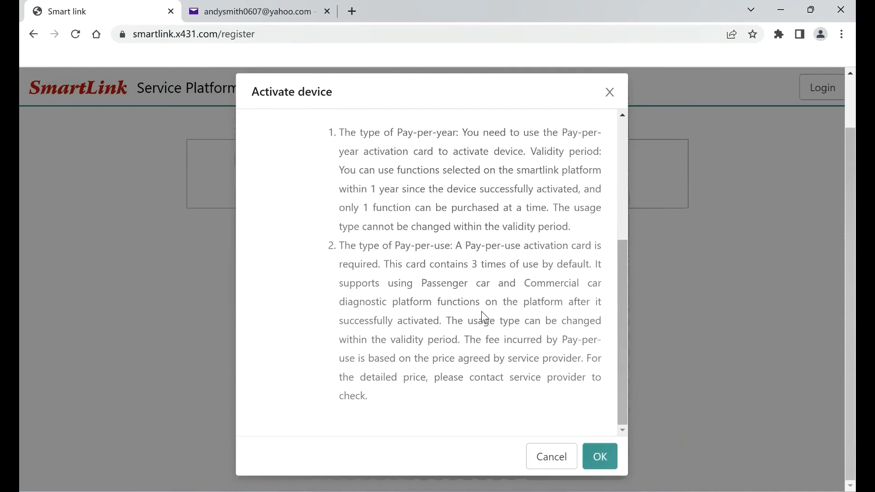
{"action": "scroll", "coordinate": [482, 311], "scroll_direction": "up", "scroll_amount": 5}
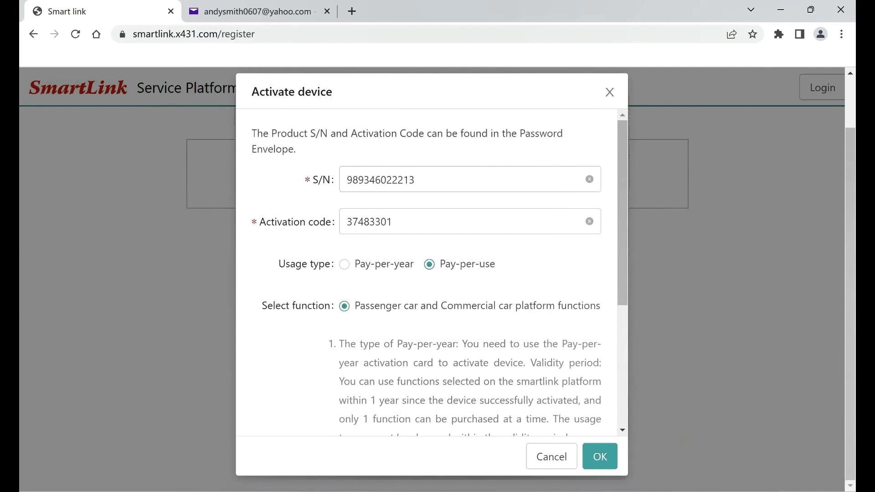
{"action": "left_click", "coordinate": [600, 456]}
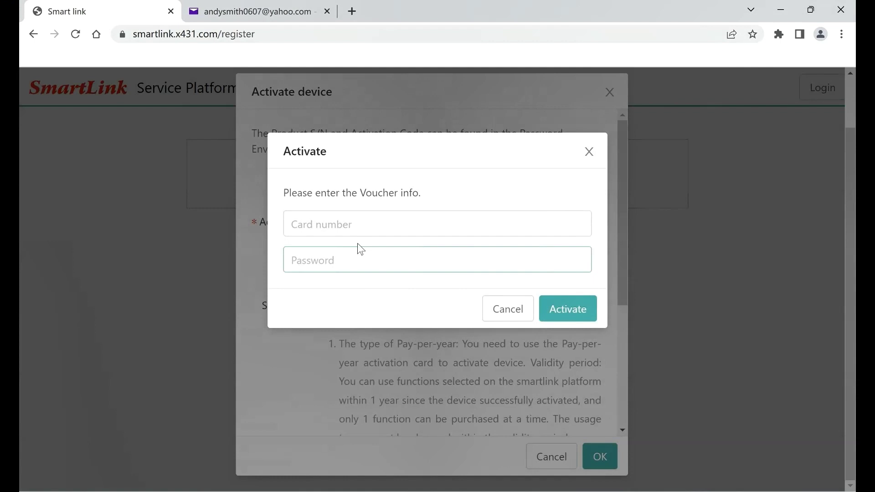
{"action": "left_click", "coordinate": [369, 224]}
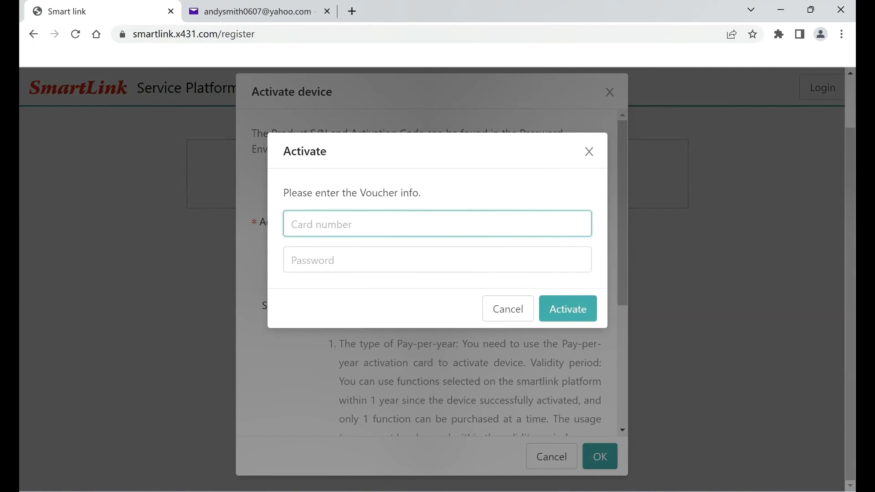
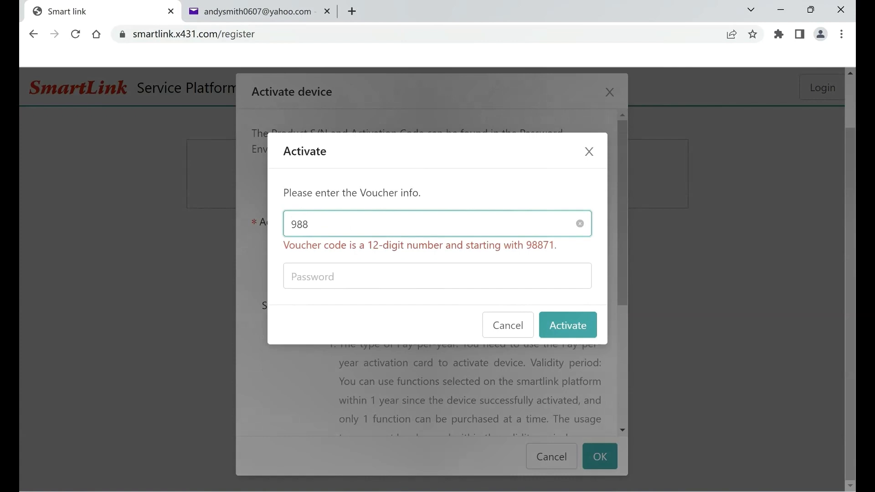
{"action": "key", "text": "Tab"}
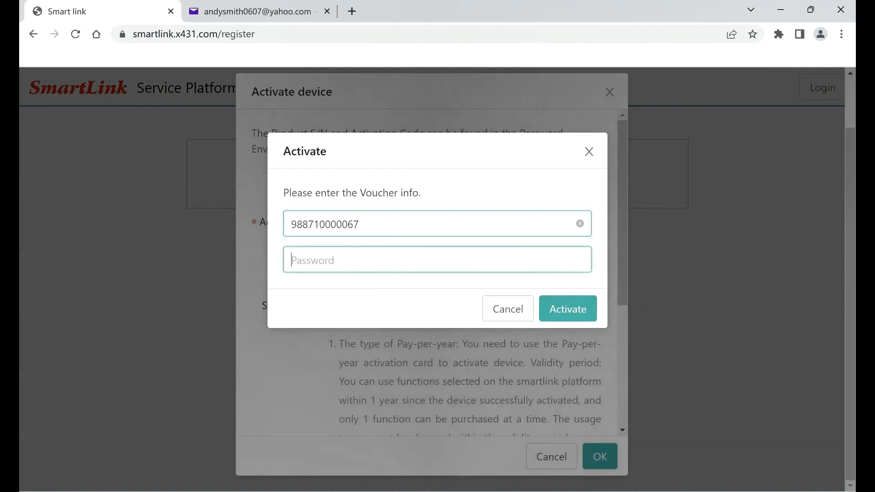
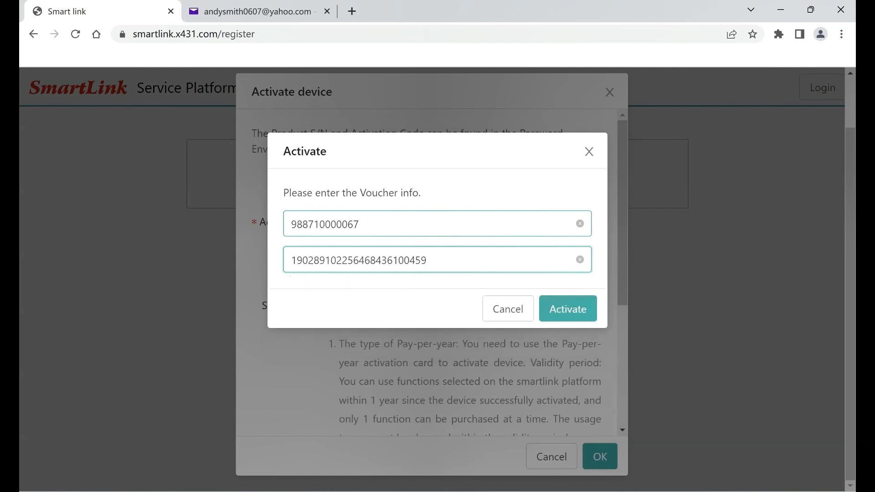
Submit the voucher to activate the device and return to the login page
{"action": "left_click", "coordinate": [556, 312]}
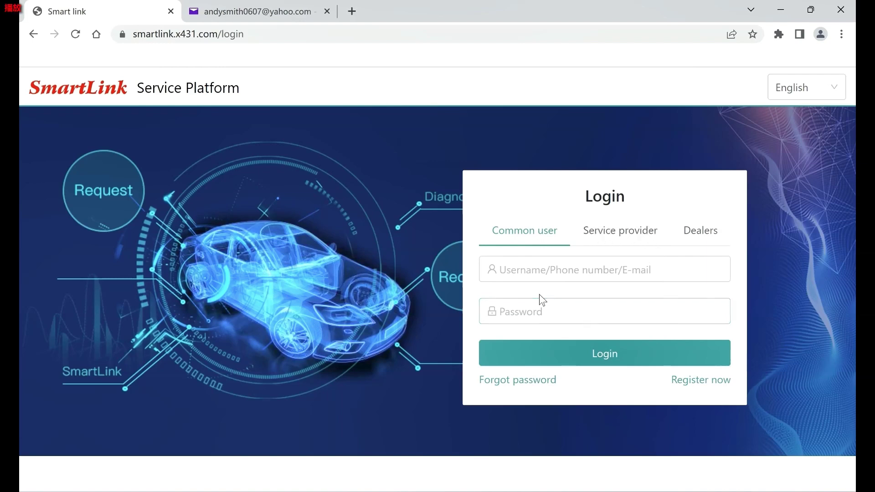
Log in with the registered Yahoo e-mail and password, correcting the username typo
{"action": "left_click", "coordinate": [540, 272]}
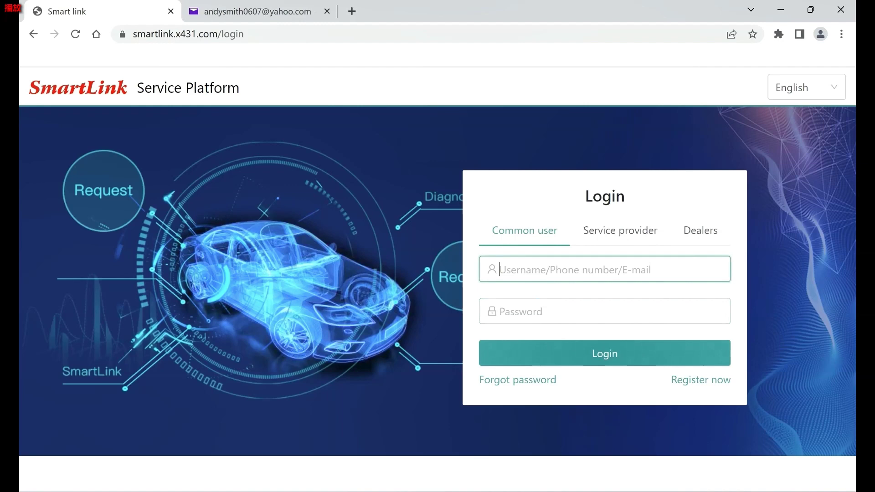
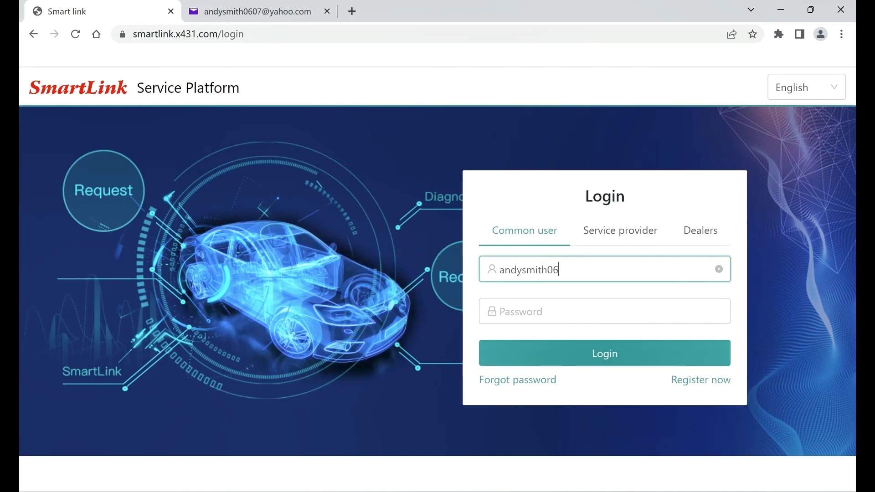
{"action": "key", "text": "Tab"}
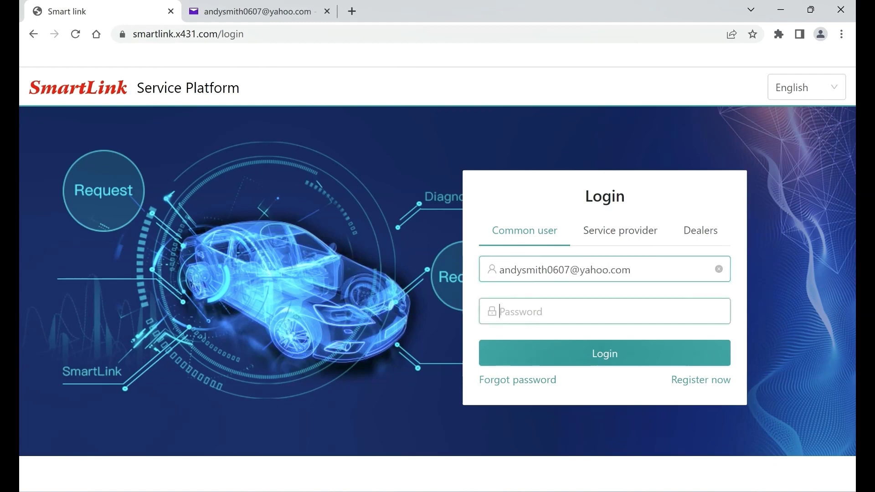
{"action": "type", "text": "•"}
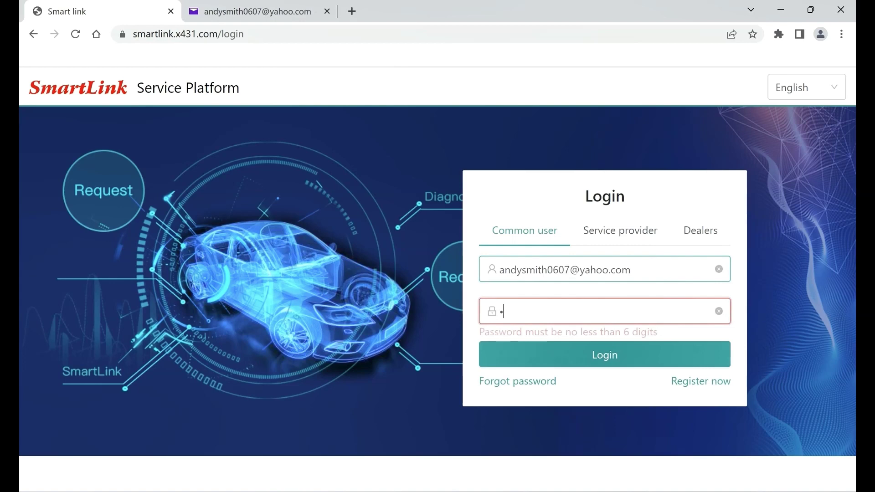
{"action": "type", "text": "••••••••"}
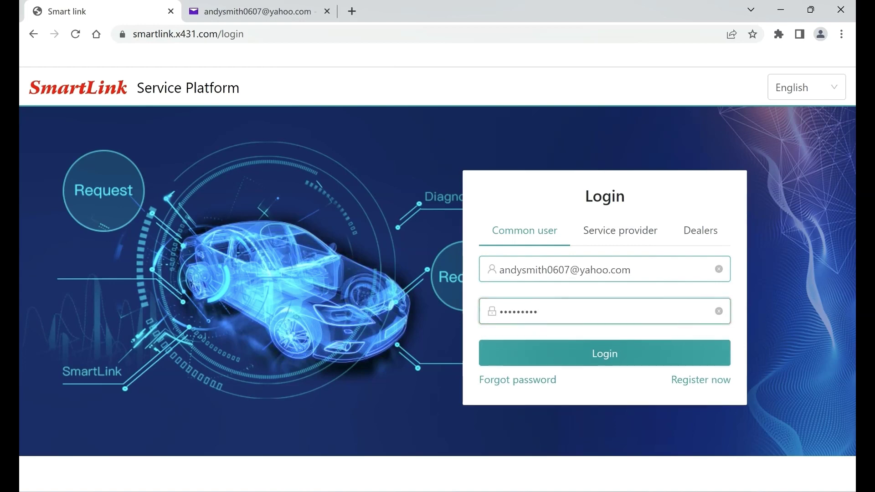
{"action": "type", "text": "•••"}
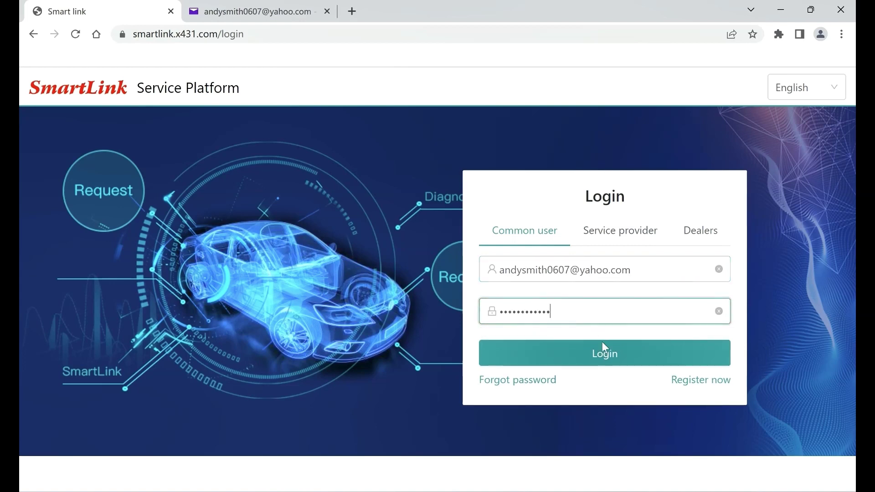
{"action": "left_click", "coordinate": [605, 353]}
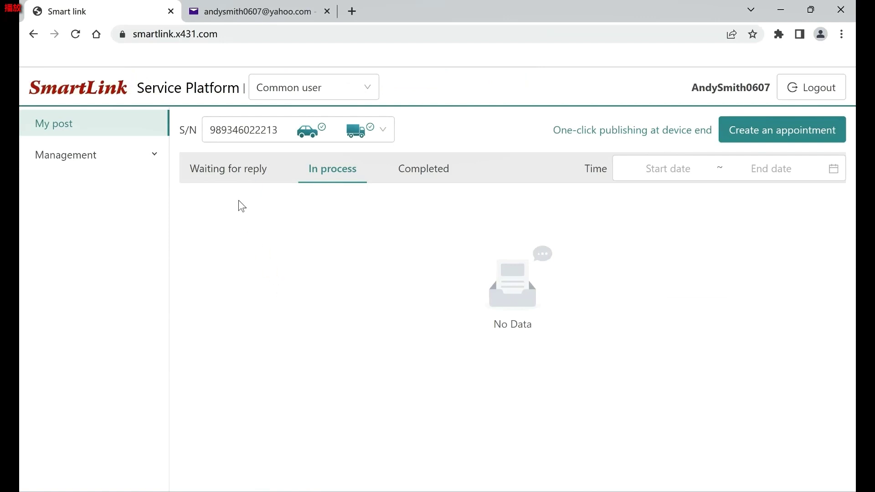
Check the Waiting for reply, In process and Completed post lists in turn
{"action": "left_click", "coordinate": [230, 172]}
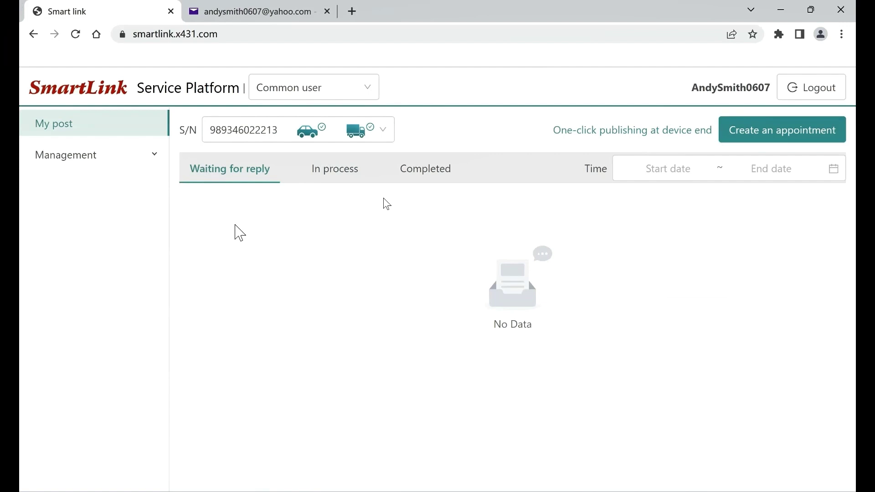
{"action": "left_click", "coordinate": [334, 171]}
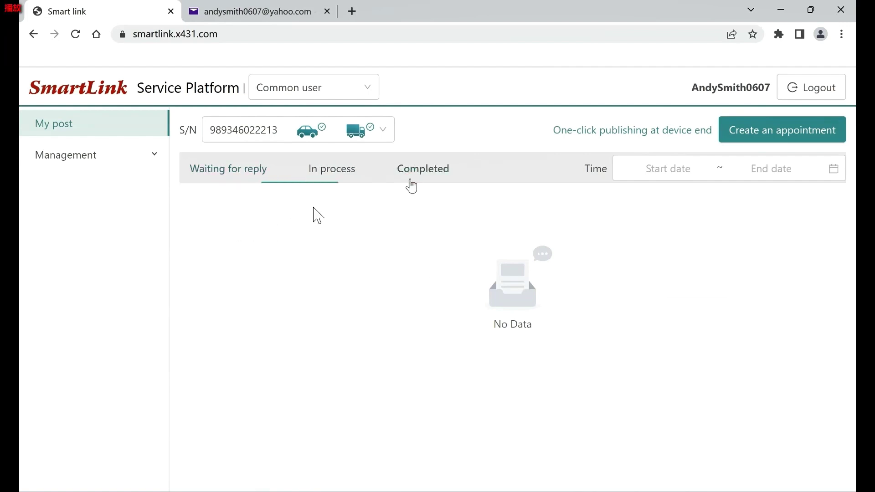
{"action": "left_click", "coordinate": [417, 173]}
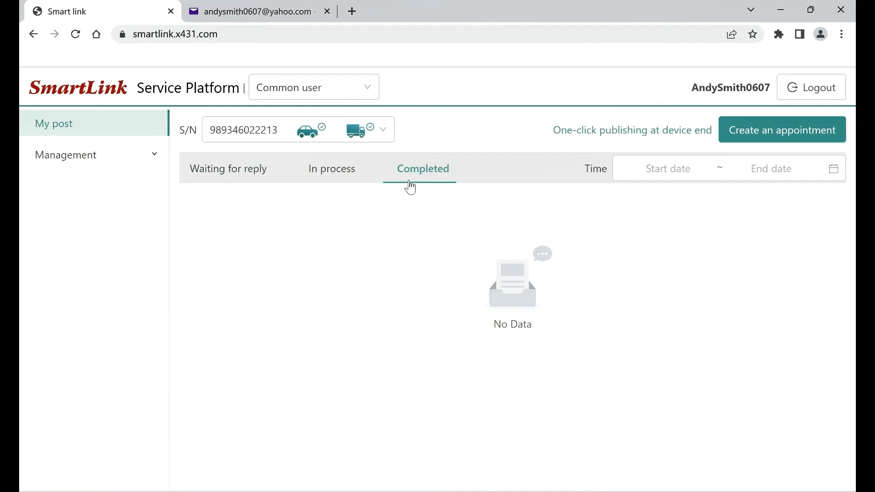
{"action": "left_click", "coordinate": [106, 158]}
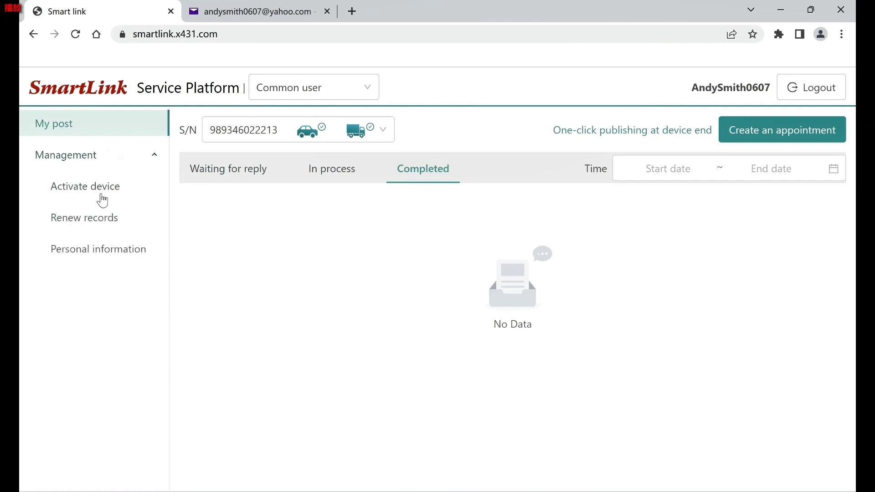
{"action": "left_click", "coordinate": [102, 190]}
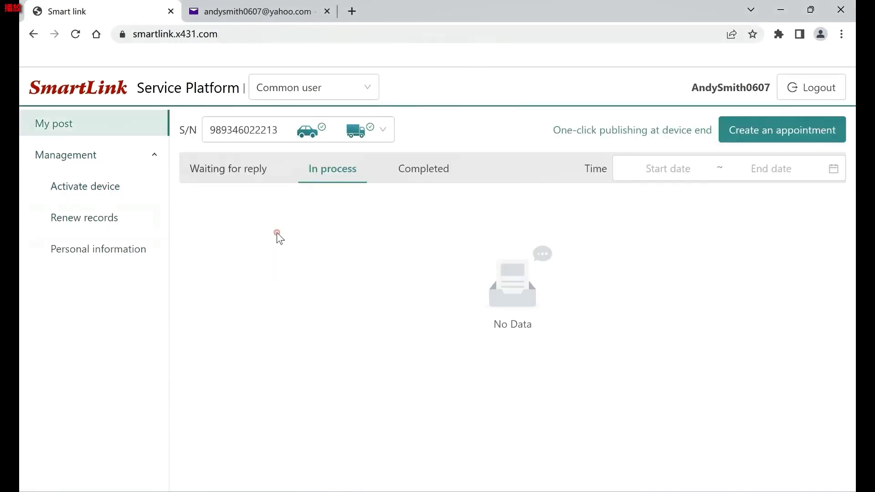
{"action": "left_click", "coordinate": [303, 133]}
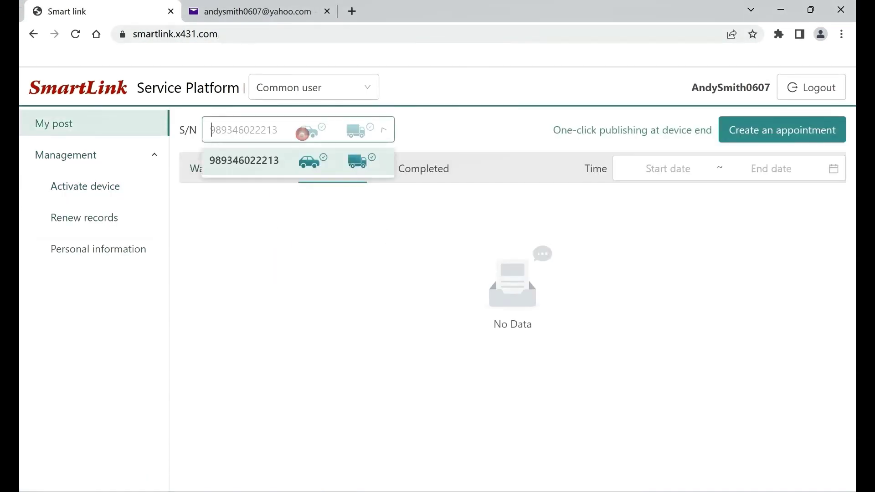
{"action": "left_click", "coordinate": [288, 246]}
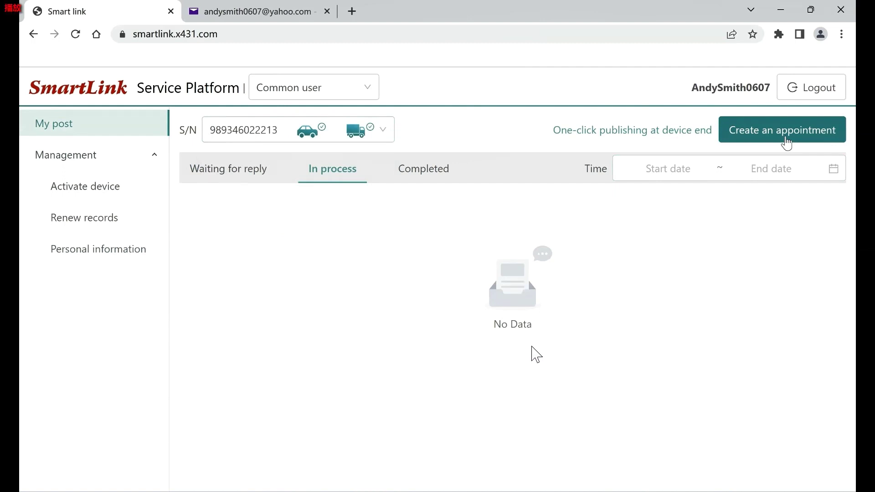
Start a new remote-diagnosis appointment from the Waiting for reply list
{"action": "left_click", "coordinate": [266, 169]}
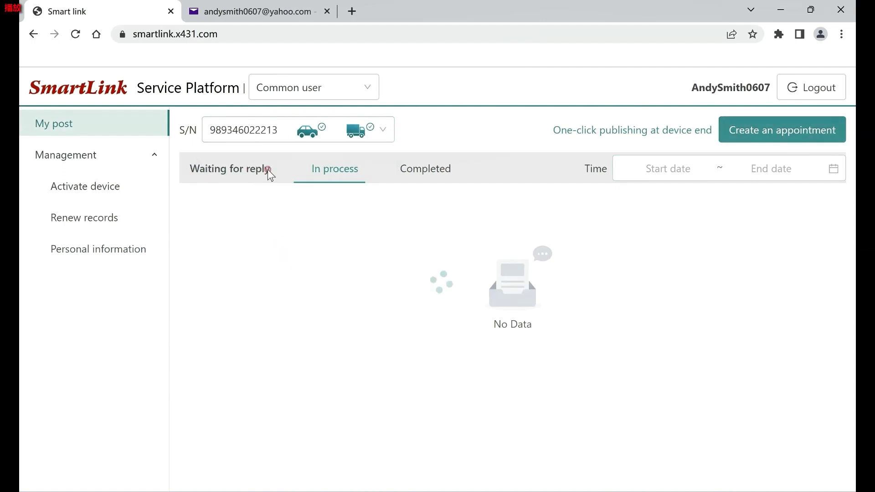
{"action": "left_click", "coordinate": [748, 130]}
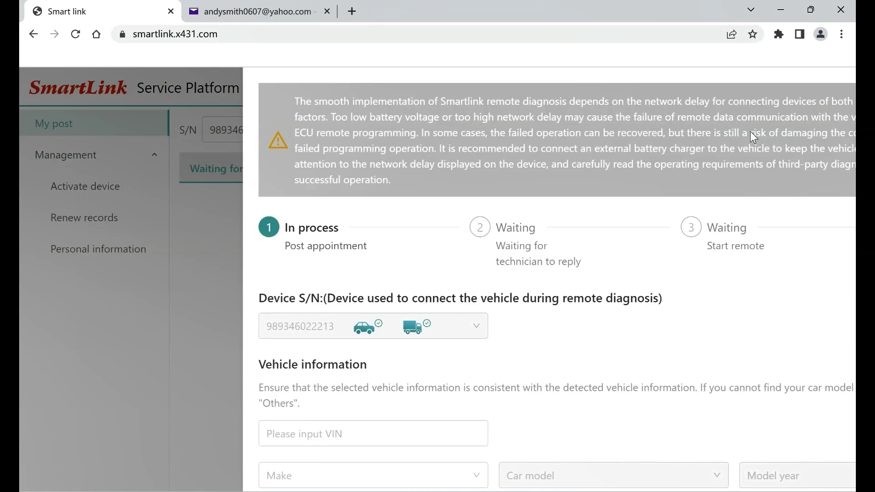
{"action": "scroll", "coordinate": [325, 342], "scroll_direction": "down", "scroll_amount": 2}
{"action": "left_click", "coordinate": [233, 308]}
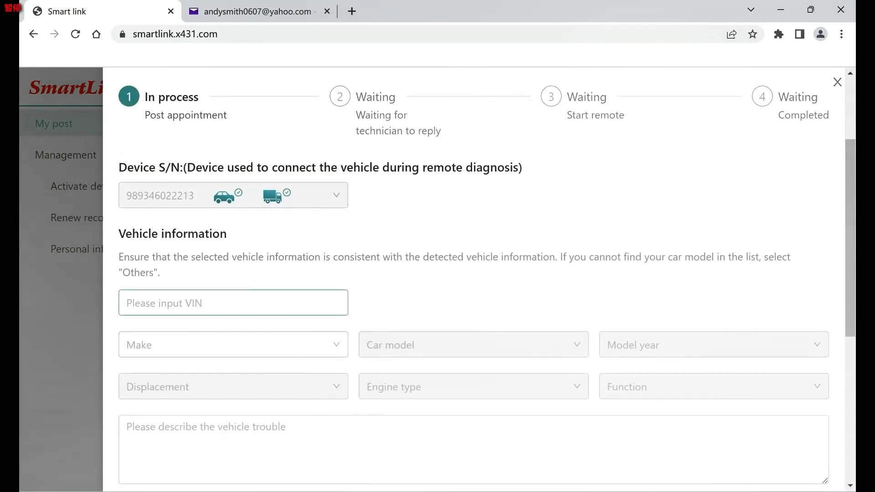
Choose J2534test as the vehicle make
{"action": "left_click", "coordinate": [210, 344]}
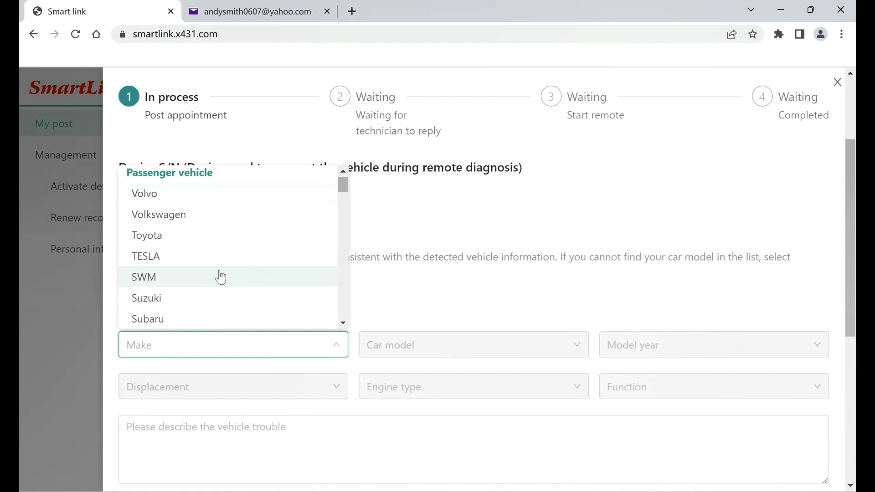
{"action": "scroll", "coordinate": [220, 277], "scroll_direction": "down", "scroll_amount": 5}
{"action": "scroll", "coordinate": [215, 287], "scroll_direction": "down", "scroll_amount": 5}
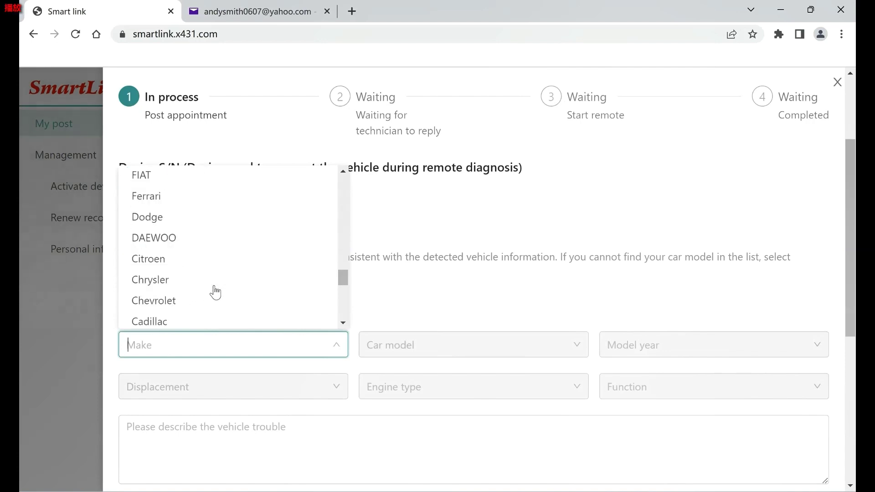
{"action": "scroll", "coordinate": [213, 294], "scroll_direction": "down", "scroll_amount": 5}
{"action": "scroll", "coordinate": [213, 294], "scroll_direction": "up", "scroll_amount": 5}
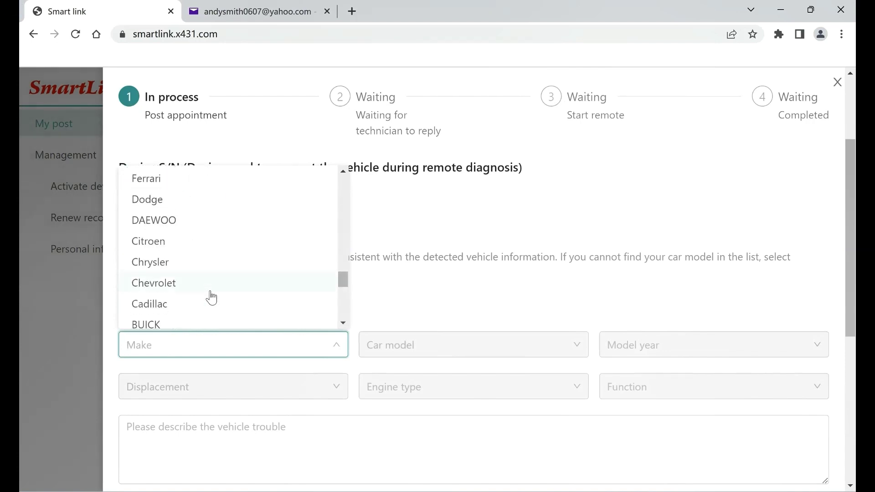
{"action": "scroll", "coordinate": [212, 295], "scroll_direction": "up", "scroll_amount": 2}
{"action": "type", "text": "j"}
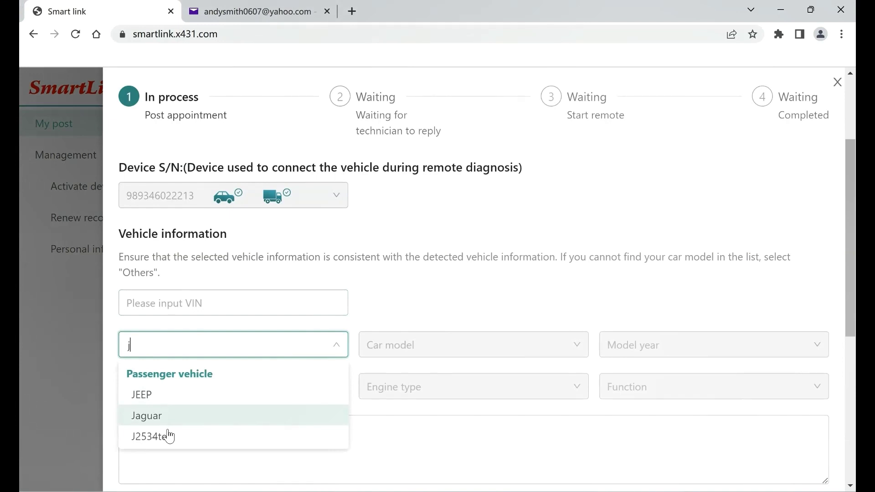
{"action": "left_click", "coordinate": [154, 437]}
{"action": "left_click", "coordinate": [451, 344]}
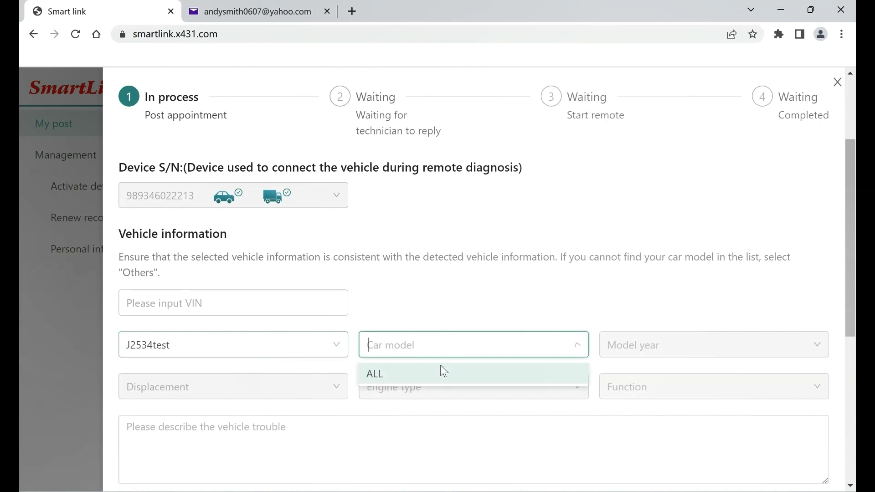
Set the car model and model year to ALL
{"action": "left_click", "coordinate": [431, 375]}
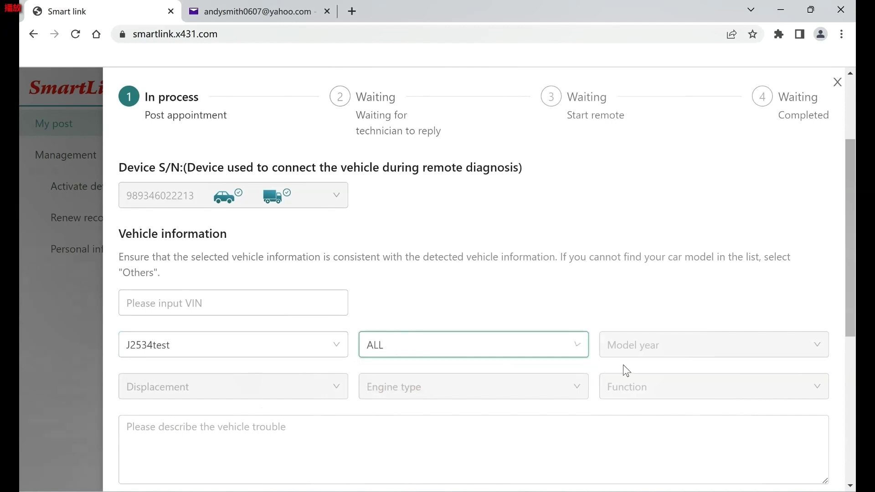
{"action": "left_click", "coordinate": [714, 344]}
{"action": "left_click", "coordinate": [647, 373]}
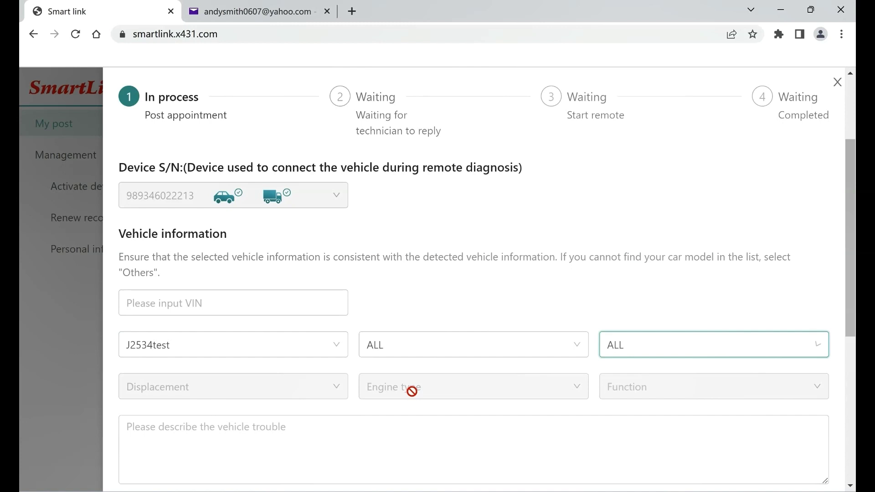
{"action": "scroll", "coordinate": [268, 348], "scroll_direction": "down", "scroll_amount": 1}
Set displacement and engine type to ALL and function to All
{"action": "left_click", "coordinate": [245, 322]}
{"action": "left_click", "coordinate": [299, 350]}
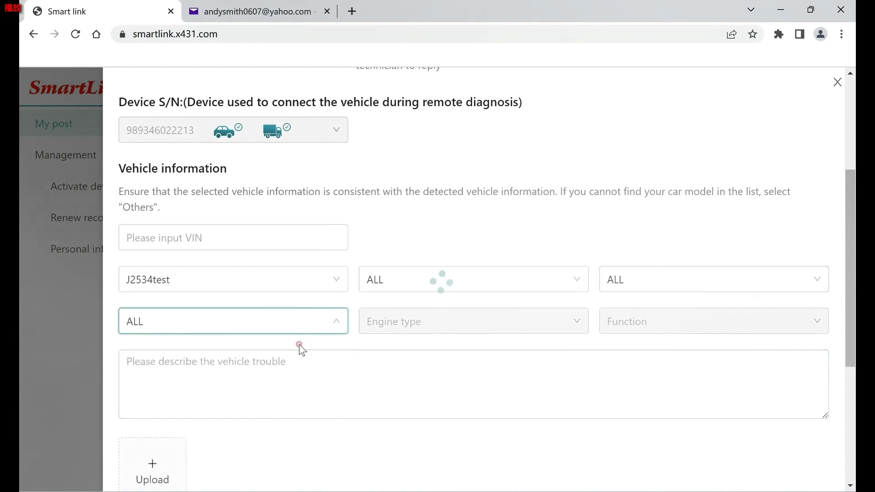
{"action": "left_click", "coordinate": [451, 321]}
{"action": "left_click", "coordinate": [441, 350]}
{"action": "left_click", "coordinate": [642, 321]}
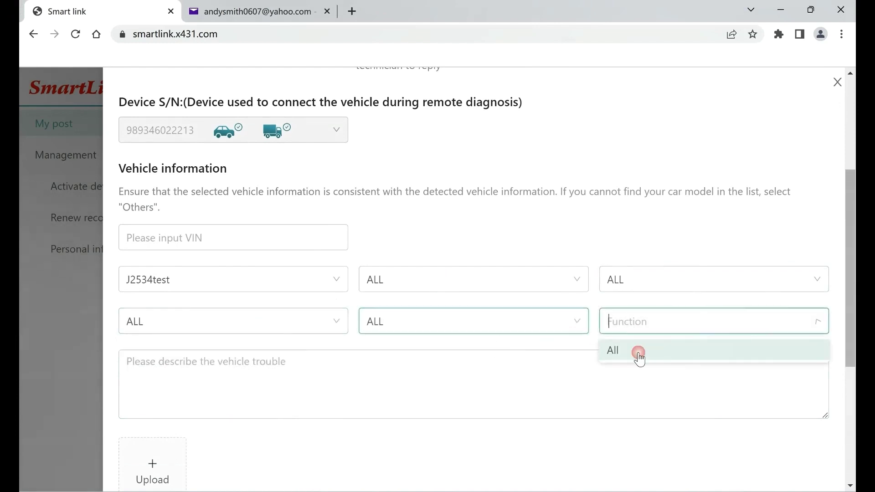
{"action": "left_click", "coordinate": [639, 352]}
{"action": "left_click", "coordinate": [602, 383]}
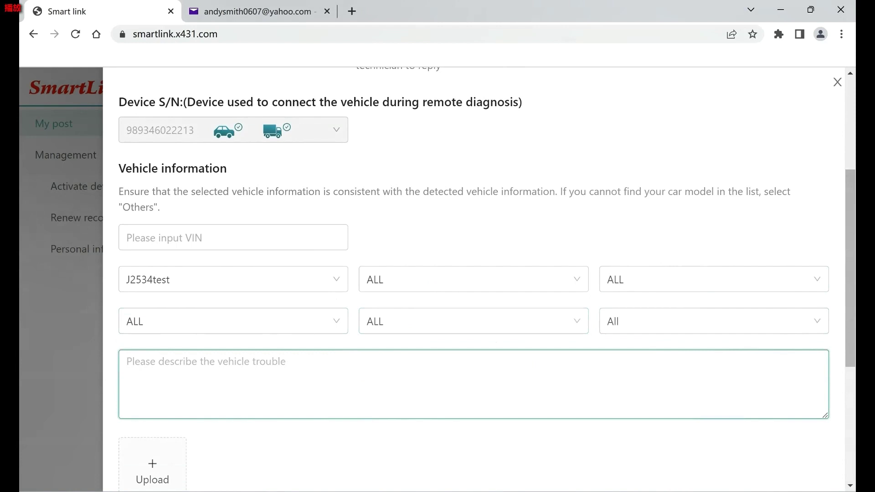
{"action": "type", "text": "J25"}
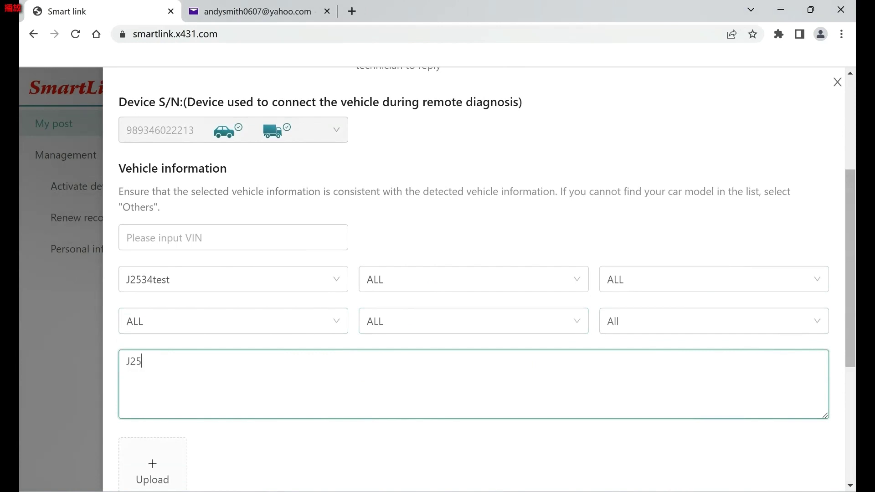
{"action": "type", "text": "34 Toyo"}
{"action": "type", "text": "ta"}
{"action": "type", "text": " Remote "}
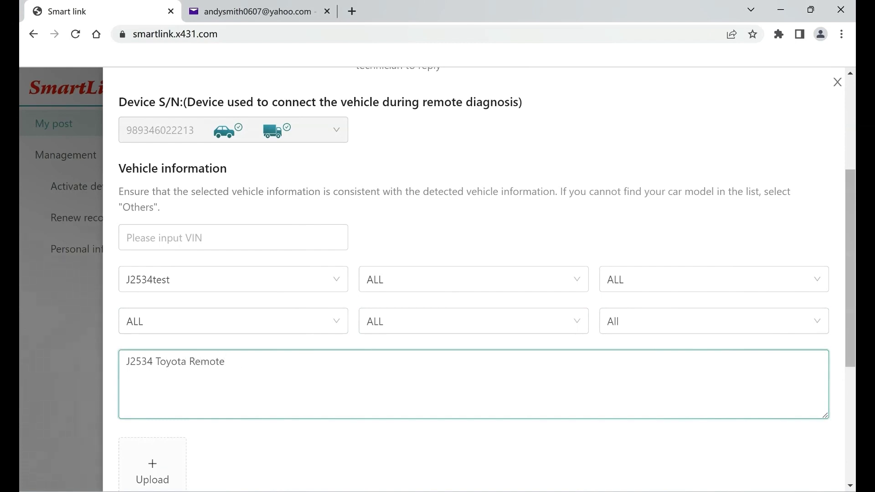
{"action": "type", "text": "Reu"}
Fix the typos so the trouble description reads 'J2534 Toyota Remote'
{"action": "key", "text": "BackSpace"}
{"action": "key", "text": "BackSpace"}
{"action": "key", "text": "BackSpace"}
{"action": "scroll", "coordinate": [438, 307], "scroll_direction": "down", "scroll_amount": 3}
{"action": "scroll", "coordinate": [438, 308], "scroll_direction": "down", "scroll_amount": 1}
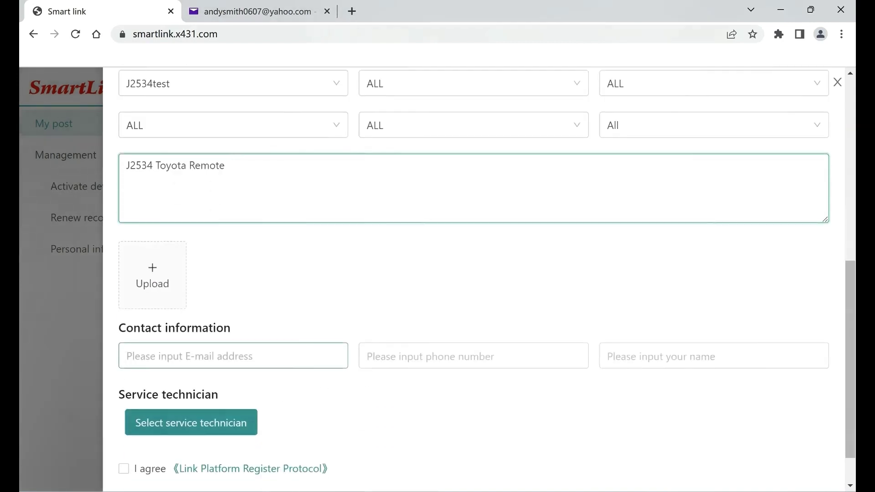
Enter a yahoo.com contact email, a phone number and a contact name
{"action": "left_click", "coordinate": [233, 356]}
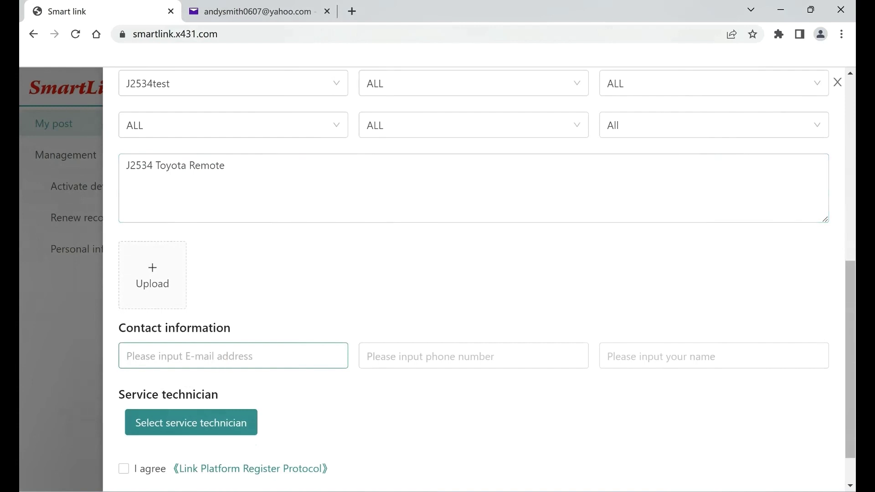
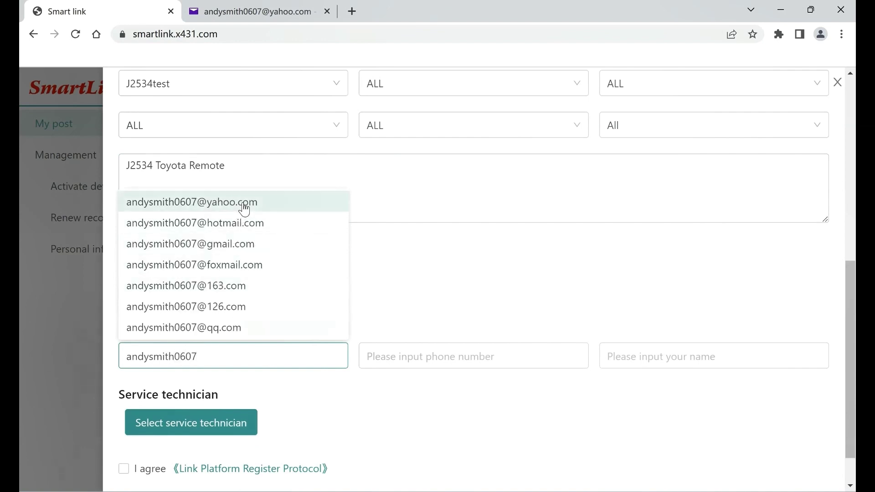
{"action": "left_click", "coordinate": [244, 205]}
{"action": "left_click", "coordinate": [473, 356]}
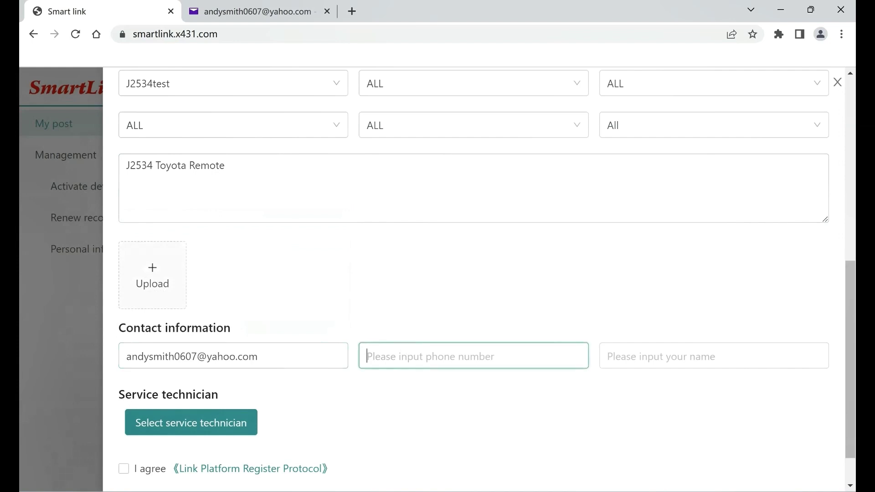
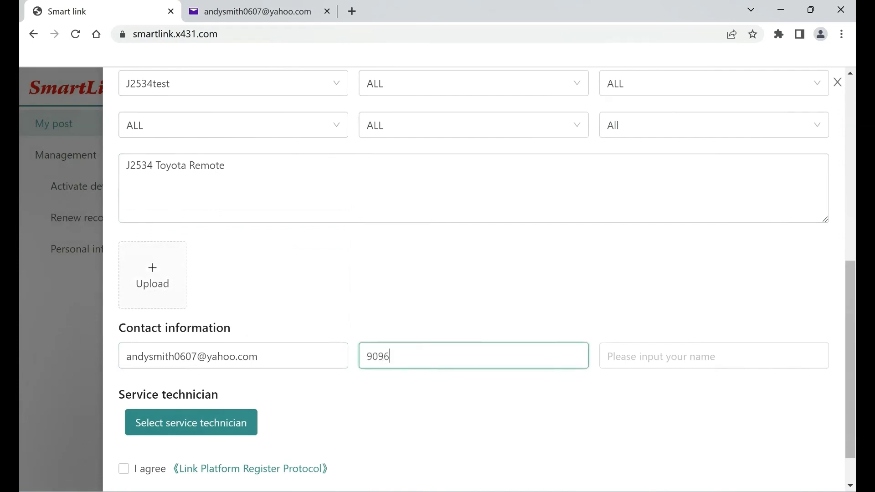
{"action": "left_click", "coordinate": [654, 356]}
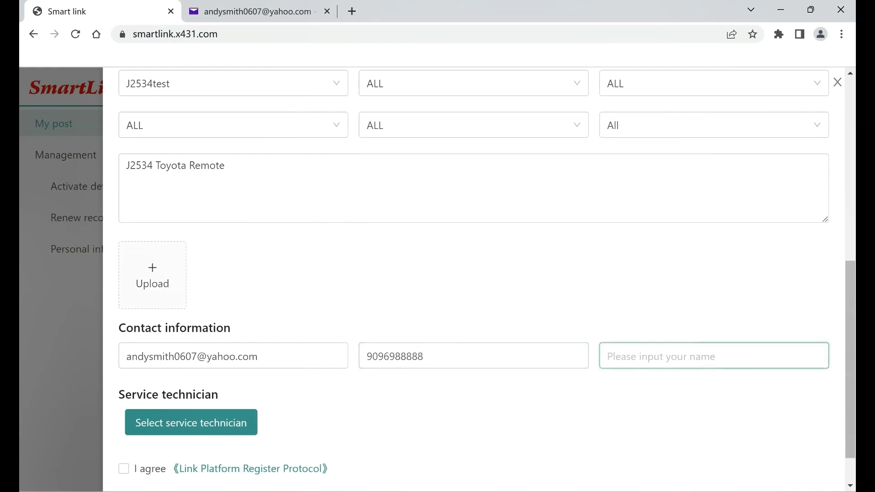
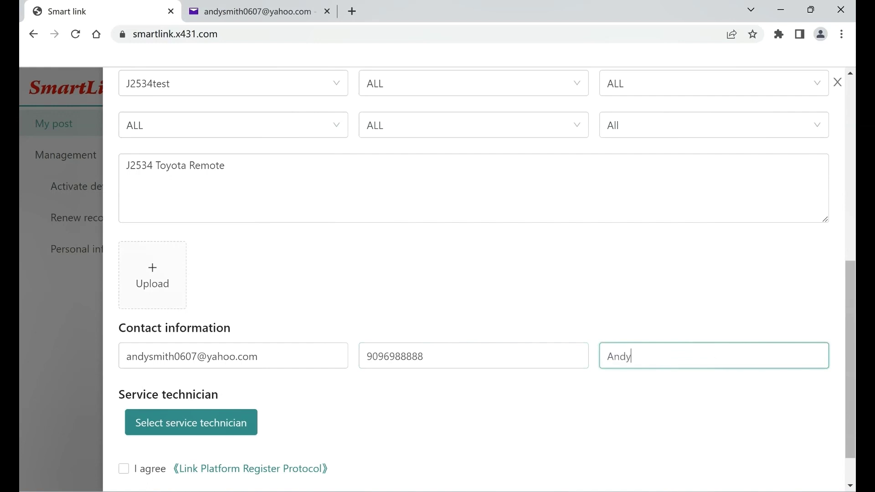
{"action": "scroll", "coordinate": [273, 452], "scroll_direction": "down", "scroll_amount": 1}
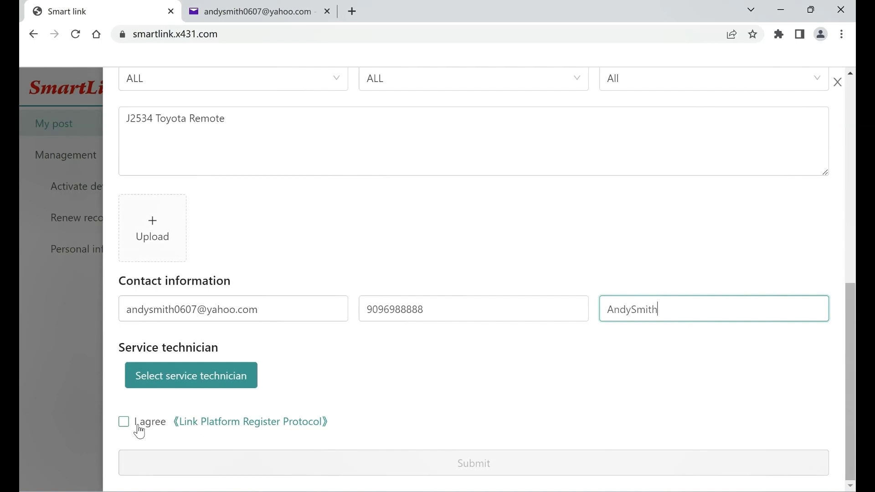
Agree to the Link Platform Register Protocol and submit the appointment
{"action": "left_click", "coordinate": [124, 422]}
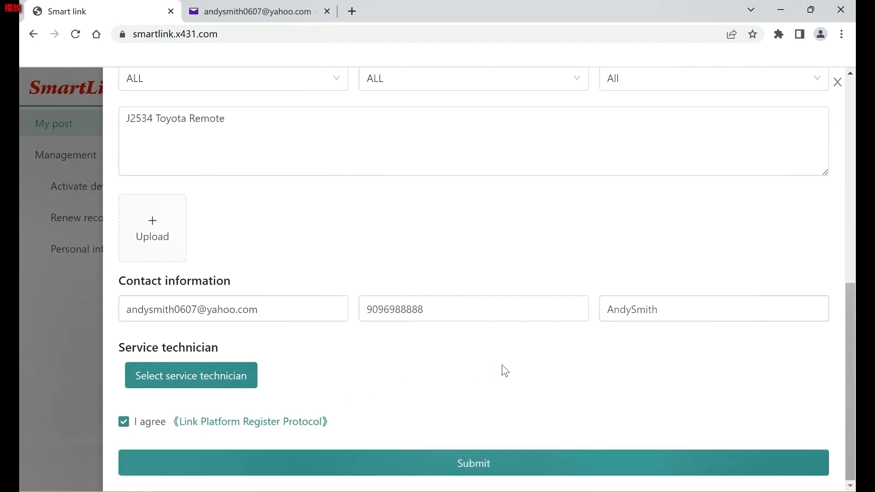
{"action": "left_click", "coordinate": [474, 465]}
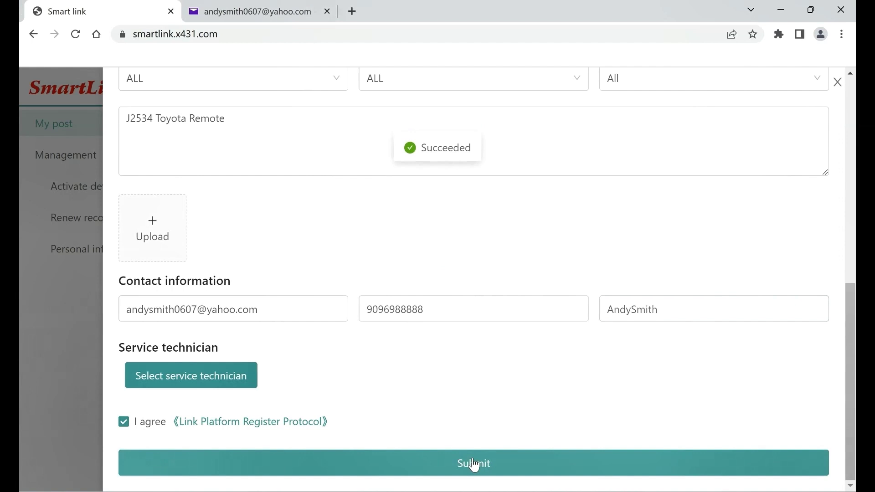